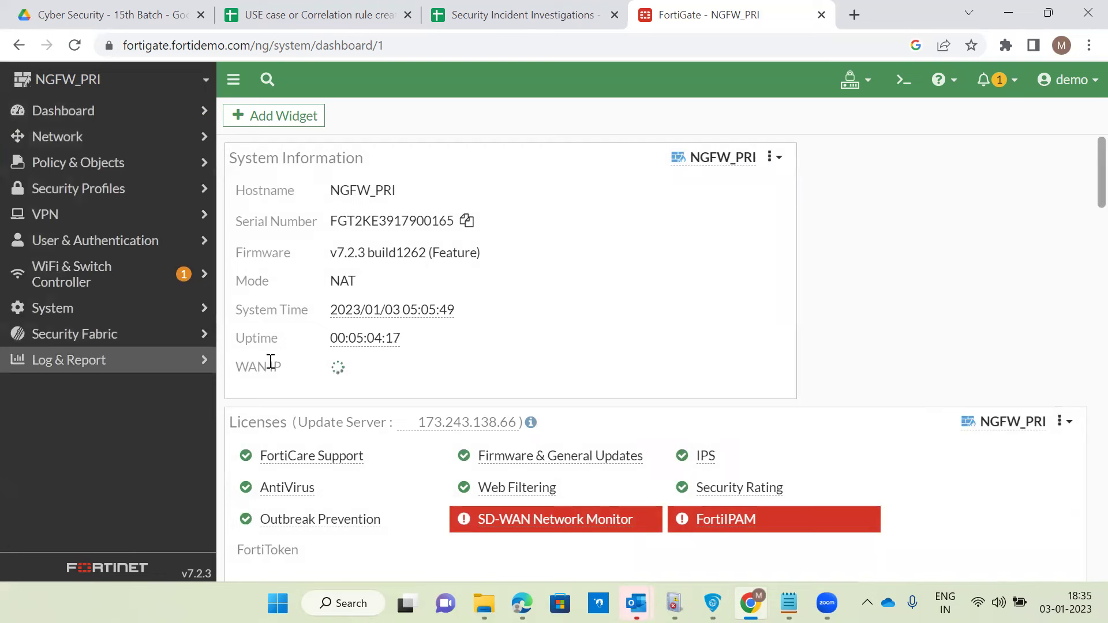
- Open the Forward Traffic logs and read through the full details of the first entry
click(87, 360)
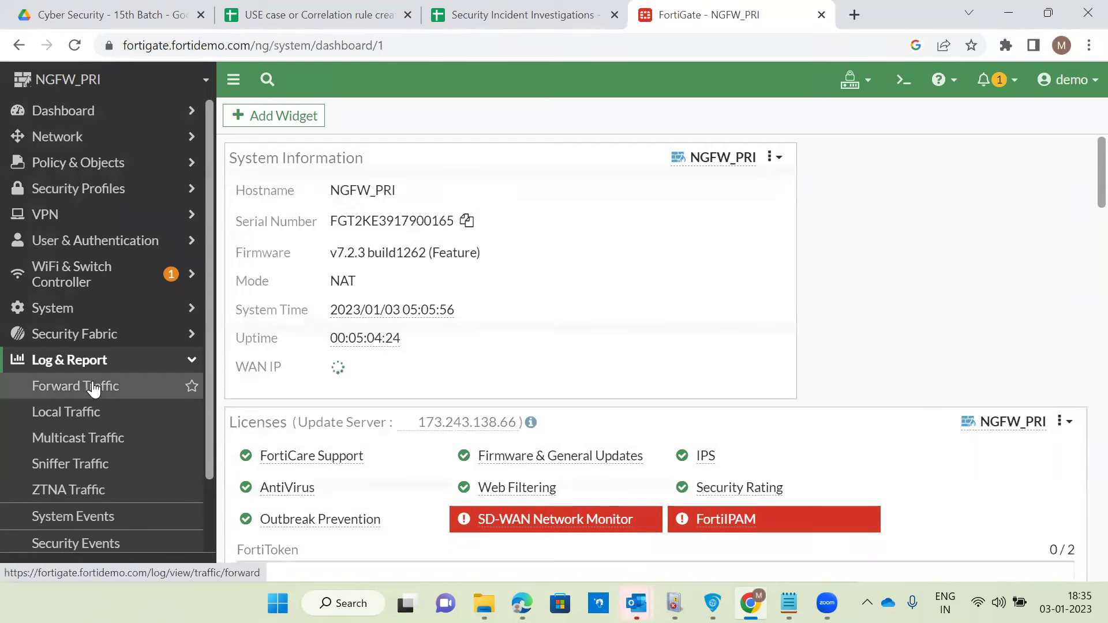
click(93, 388)
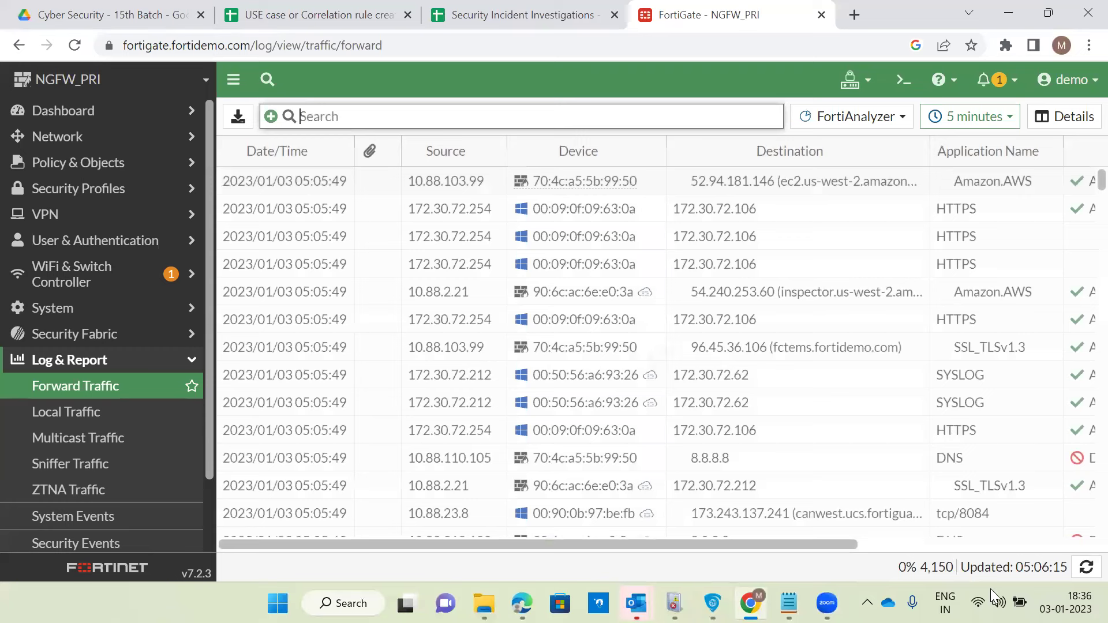
key(Down)
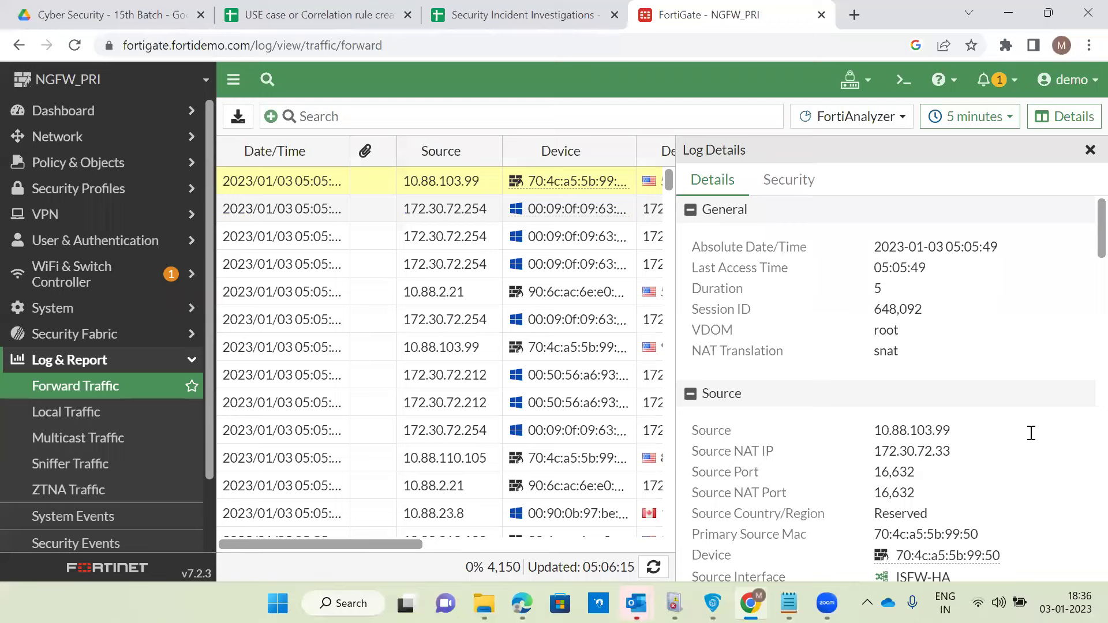
scroll(1017, 445, down, 10)
drag(1031, 433, 972, 473)
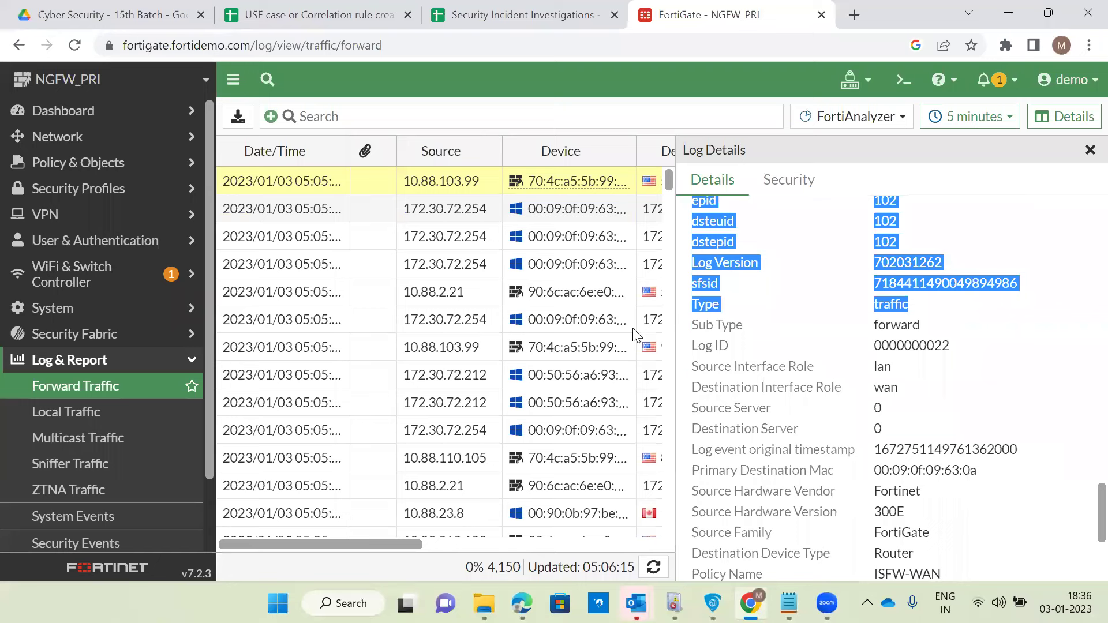
key(End)
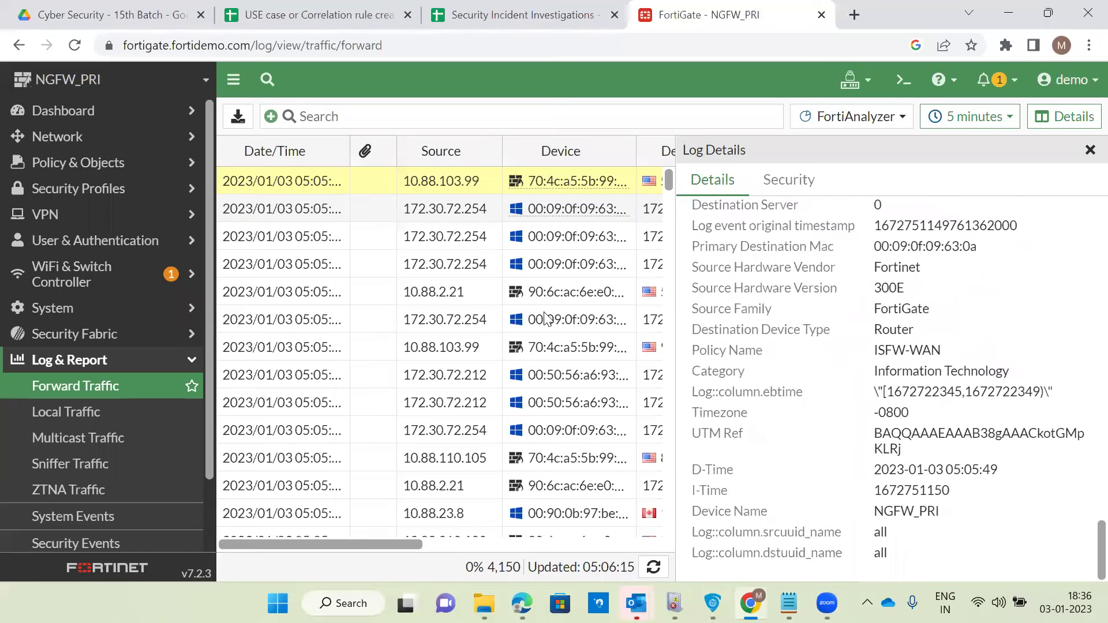
- Check the triage fields on the Malware Investigation sheet in Google Sheets and return to the FortiGate log details
click(520, 14)
scroll(871, 302, down, 2)
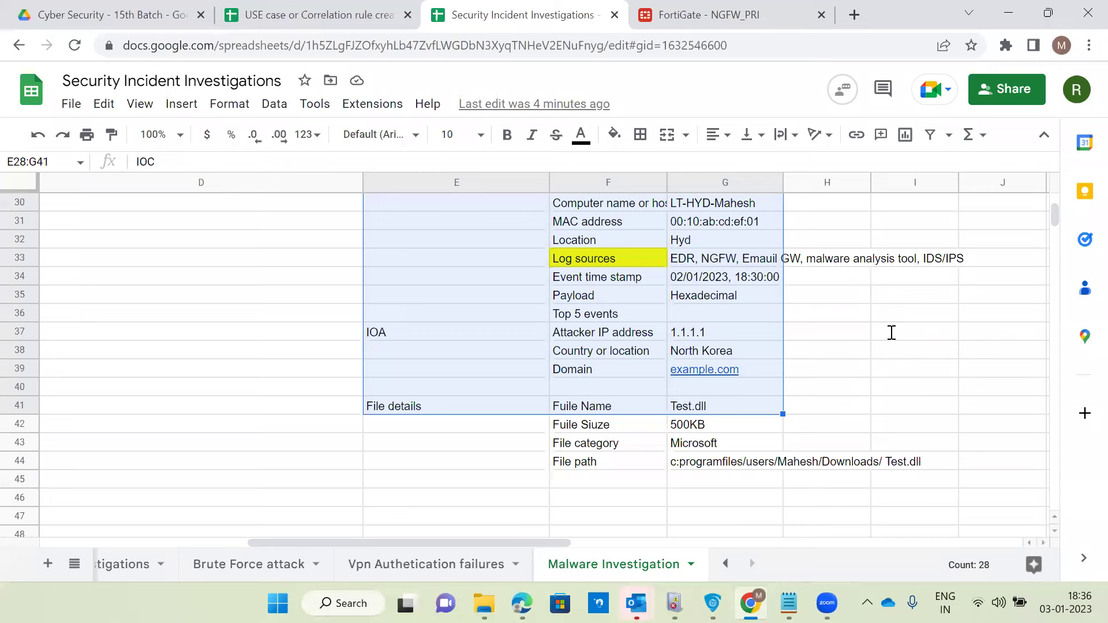
key(ctrl+Tab)
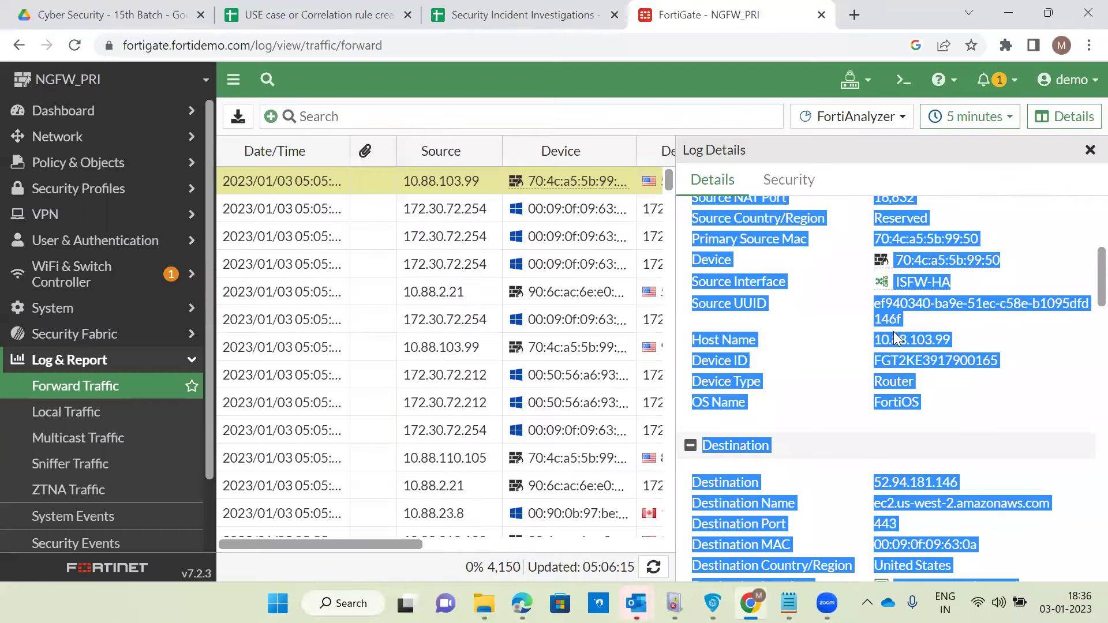
- Review the Destination, Application Control and Data sections of the first log entry and close its details
click(895, 335)
scroll(894, 335, down, 5)
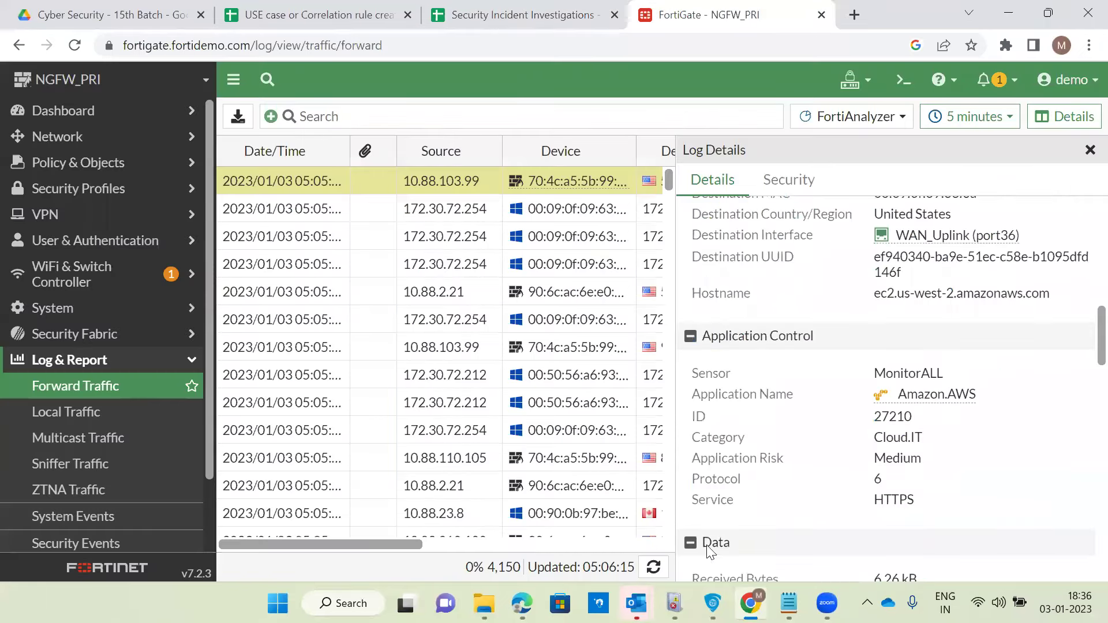
scroll(709, 548, down, 4)
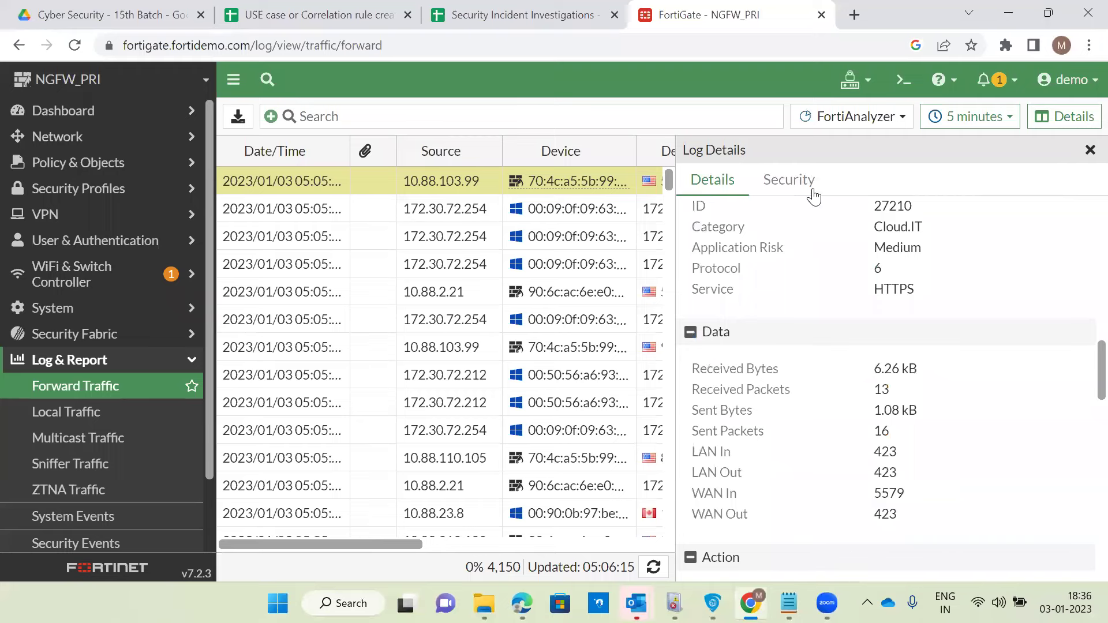
key(Escape)
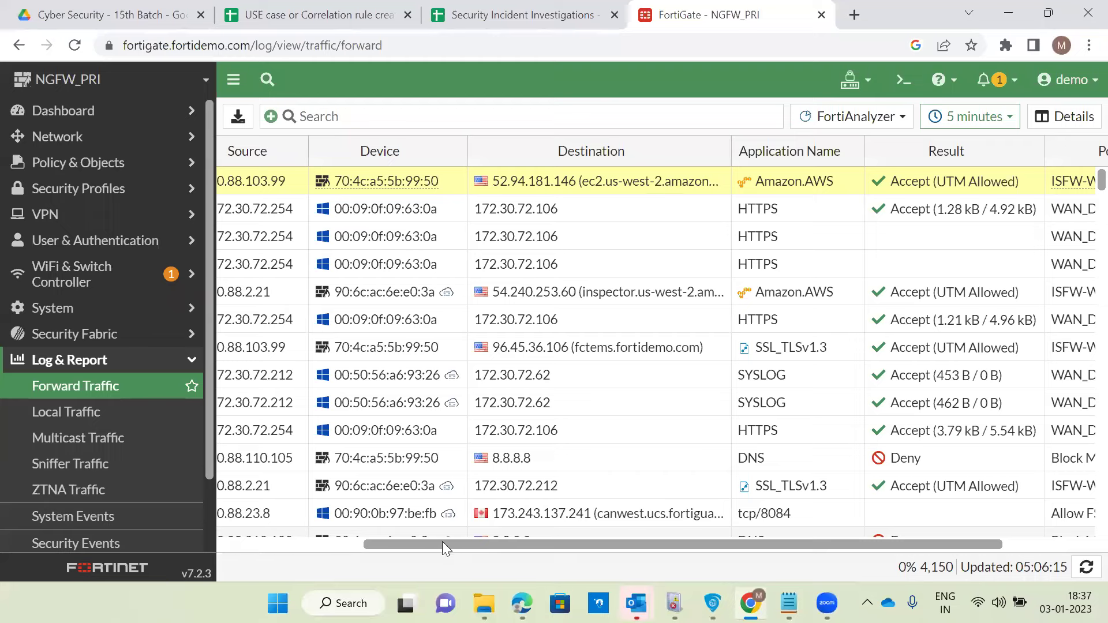
- Compare the source, device, destination, application, result and policy columns across the forward traffic entries
scroll(320, 259, right, 3)
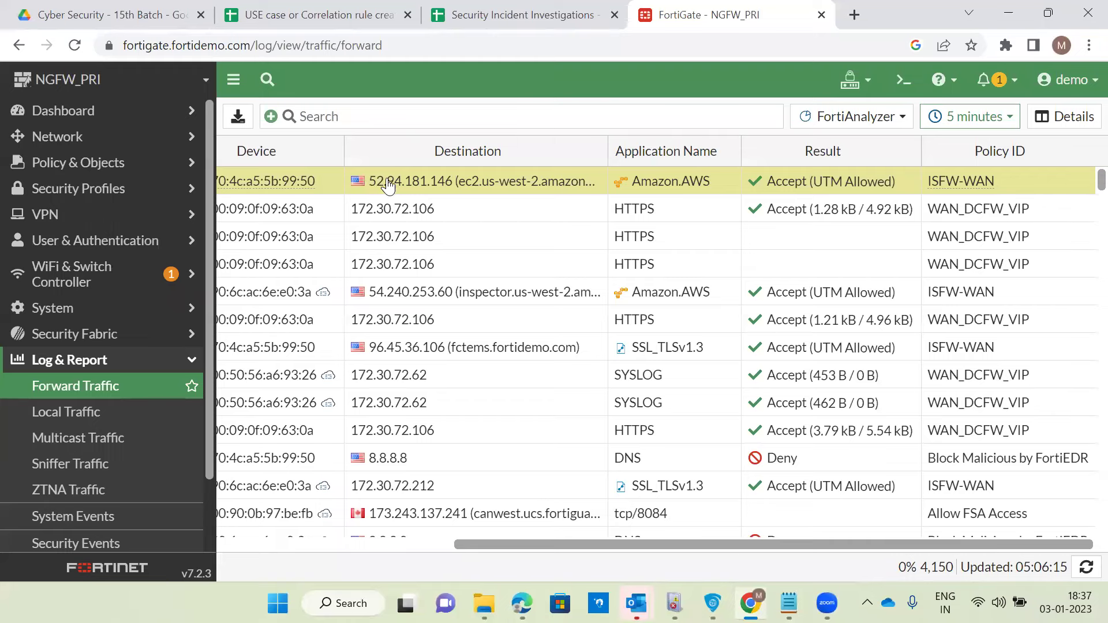
scroll(386, 183, left, 3)
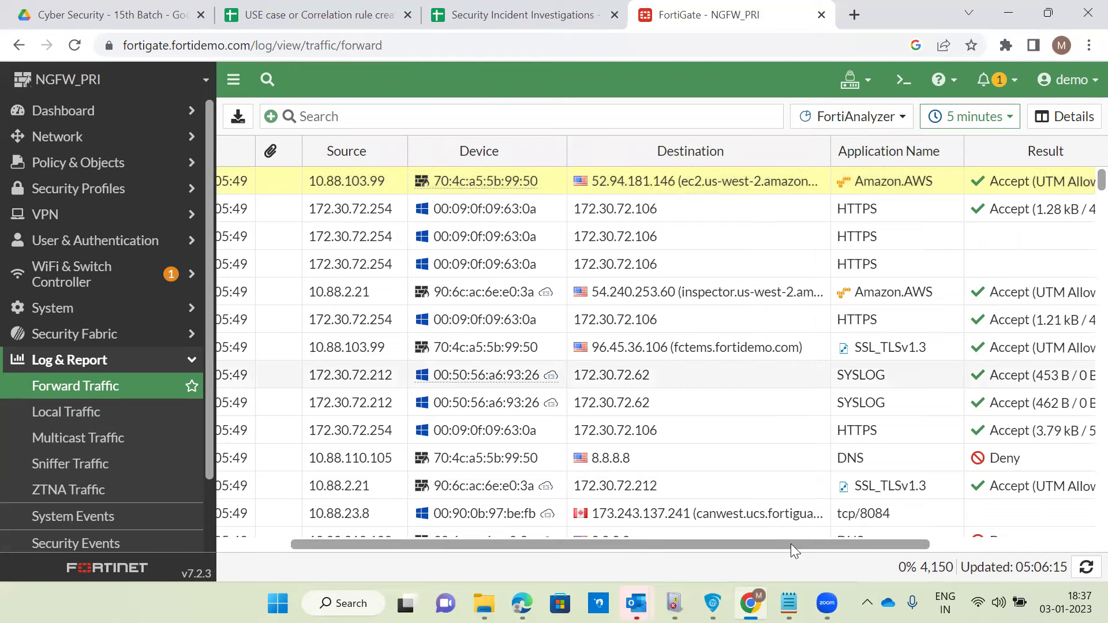
scroll(842, 427, right, 2)
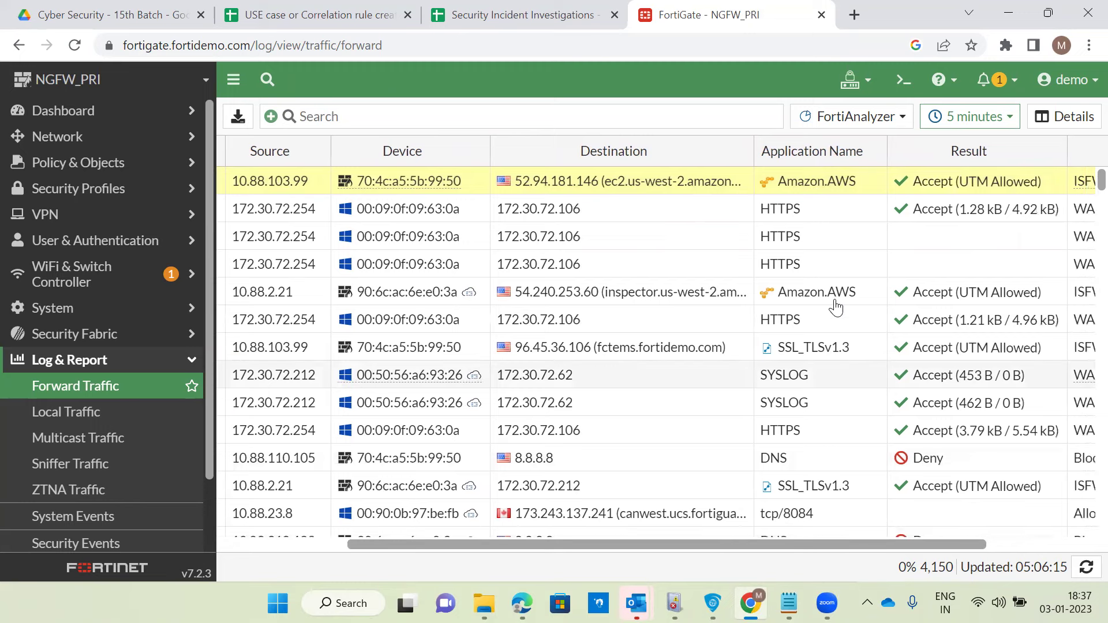
- Reopen the first traffic entry's details, examine the action and Policy ID in its Action section, and close the details
double_click(660, 182)
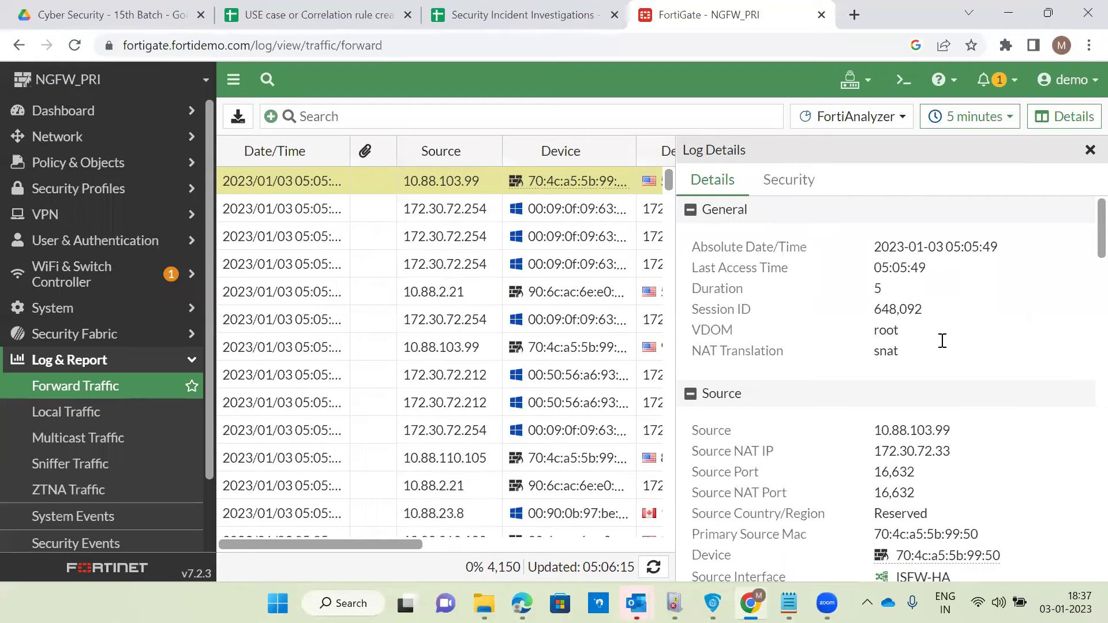
scroll(943, 343, down, 1)
scroll(945, 346, down, 8)
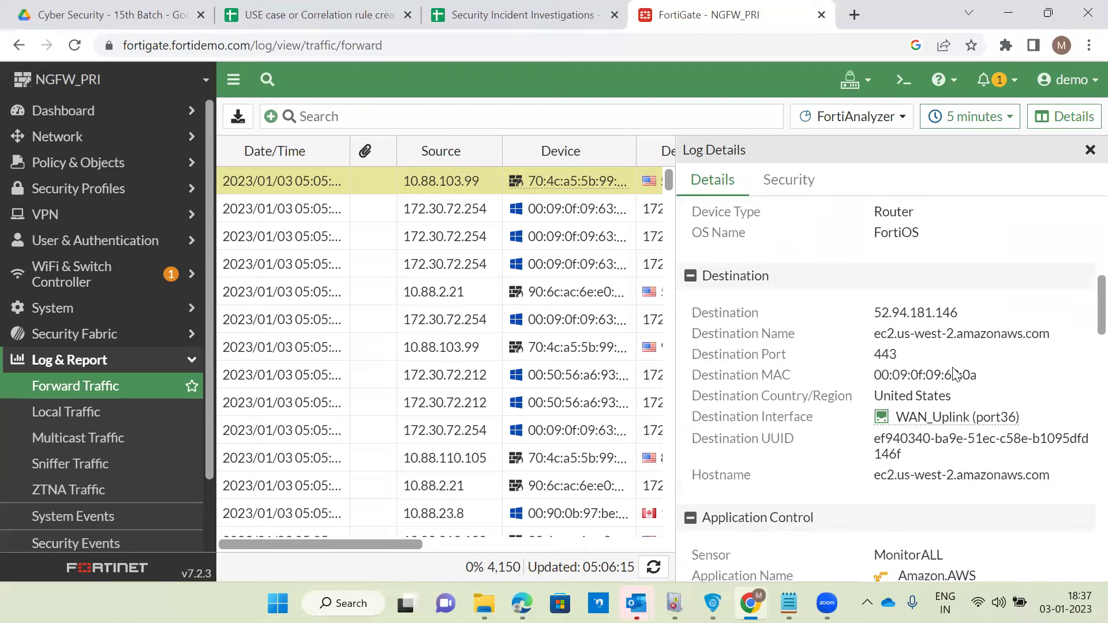
scroll(956, 374, down, 5)
triple_click(956, 369)
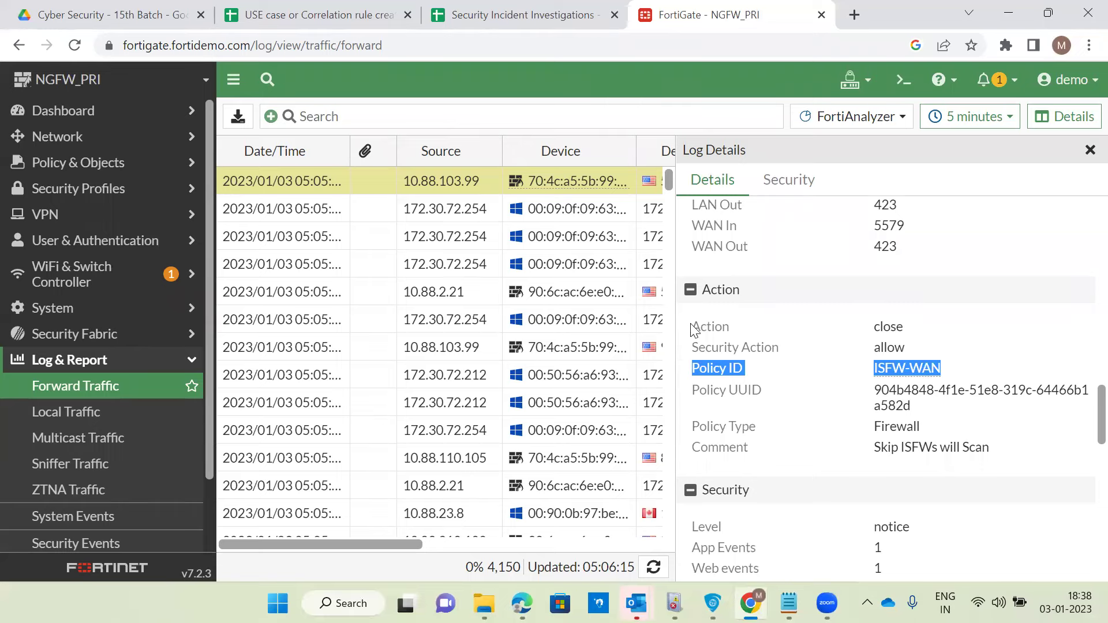
double_click(930, 329)
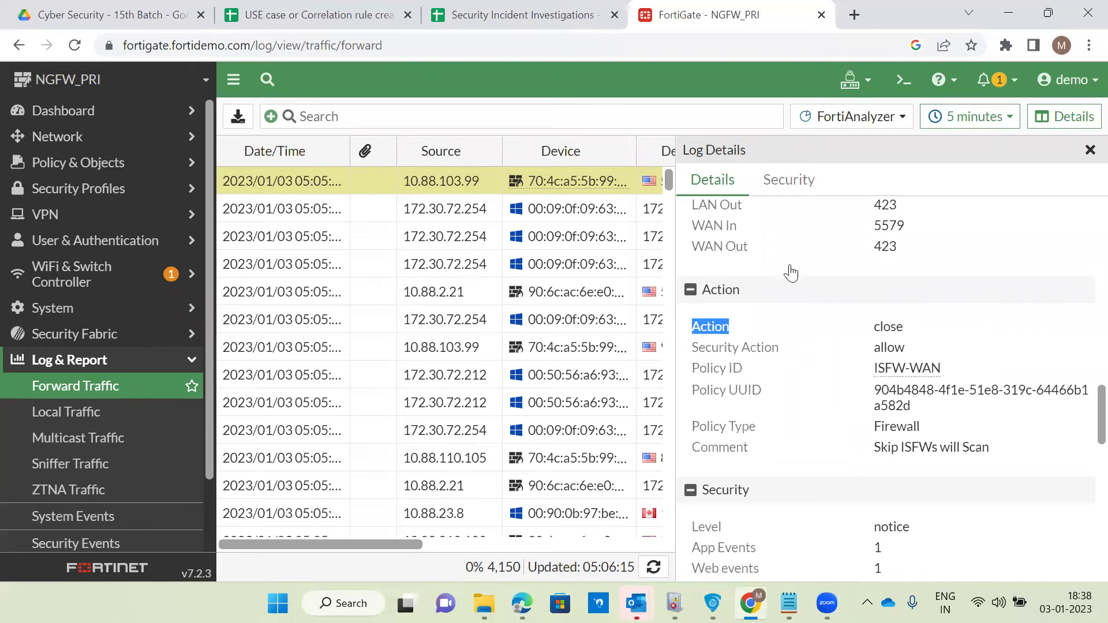
scroll(883, 178, down, 7)
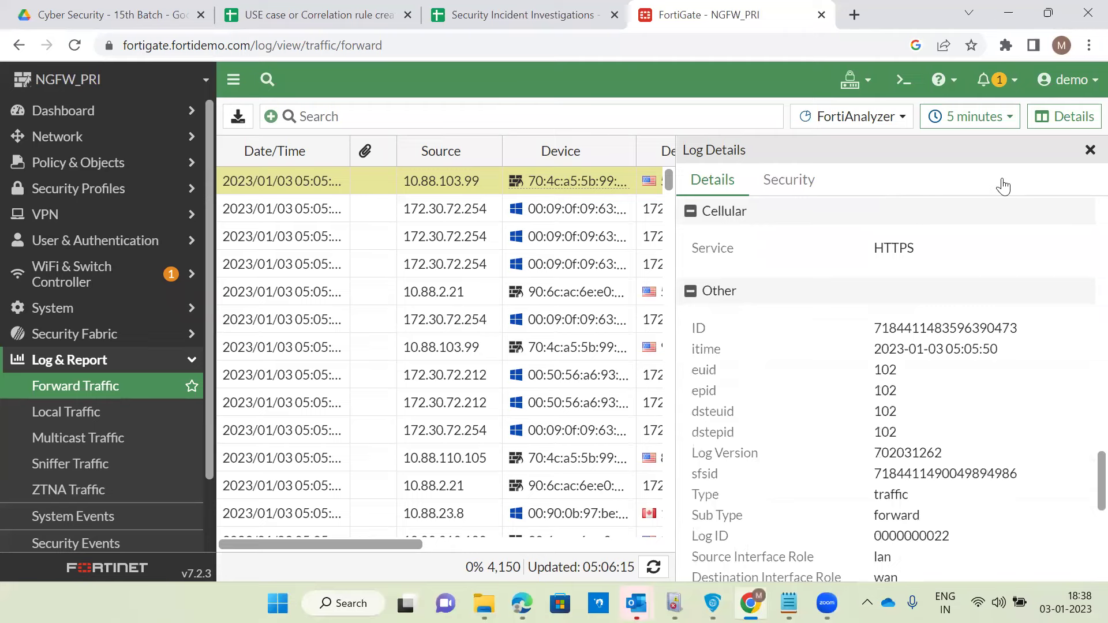
key(Escape)
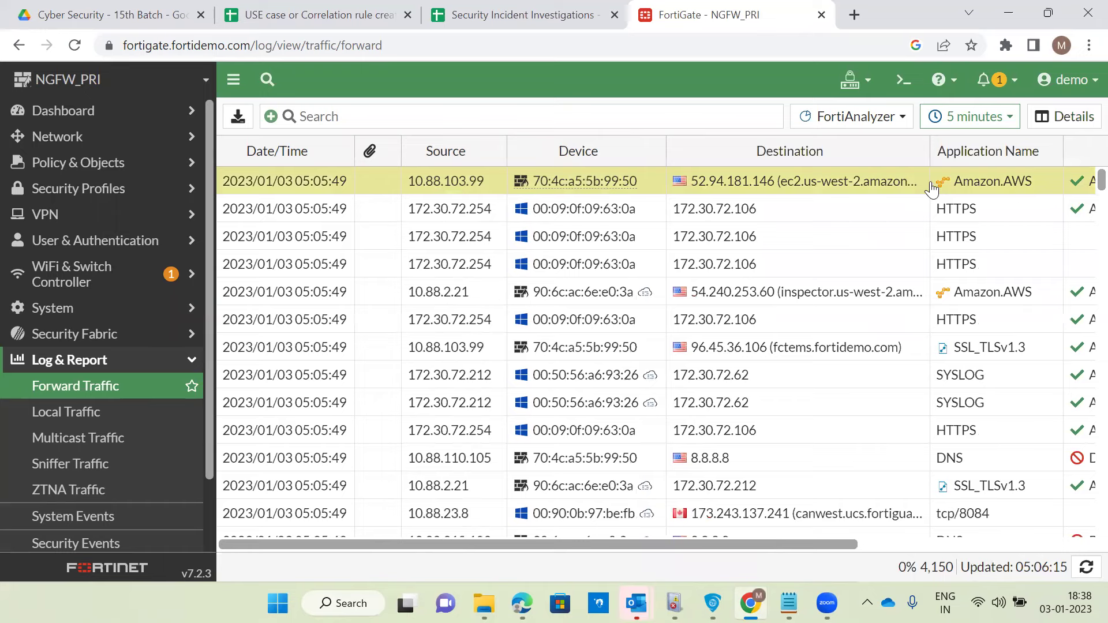
- Switch to the Security Incident Investigations spreadsheet and add the label Action in cell F45, below File path
scroll(931, 188, right, 3)
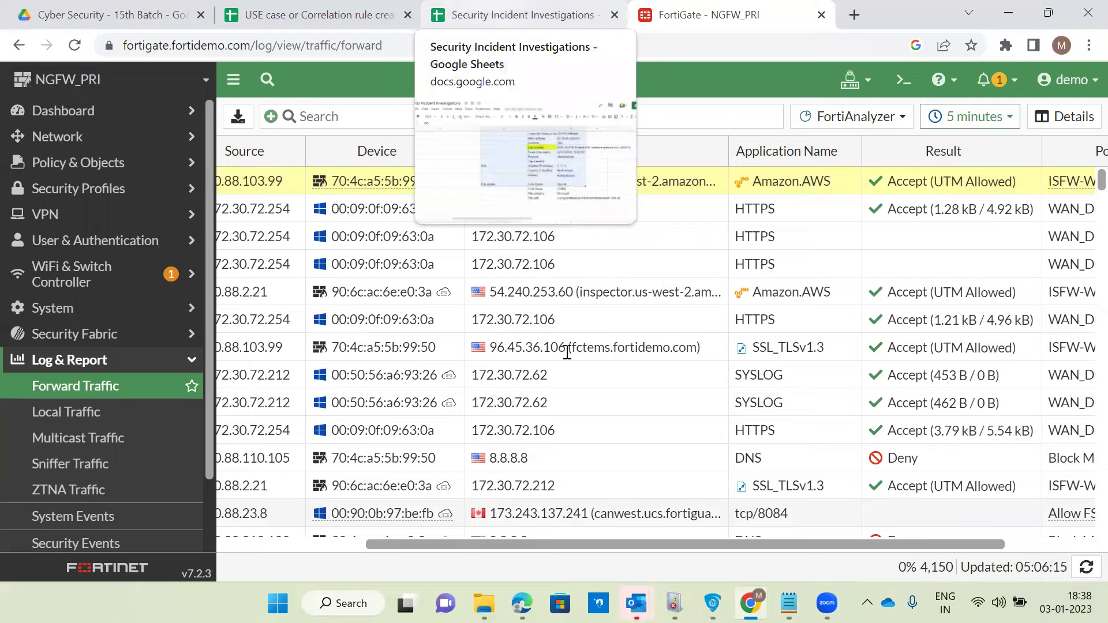
key(ctrl+shift+Tab)
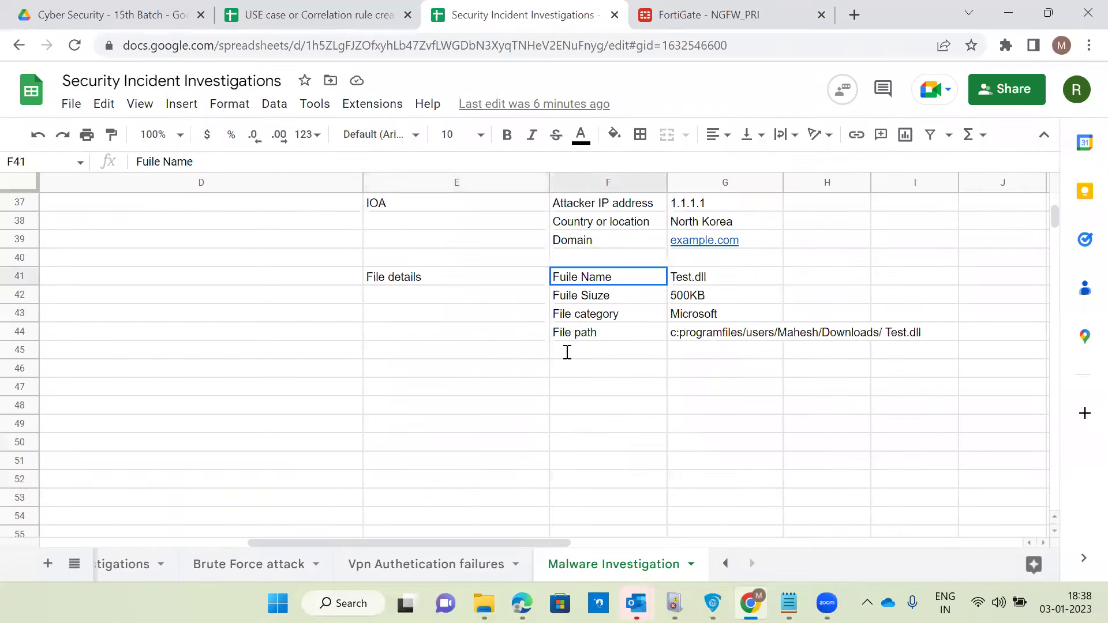
click(568, 352)
text(Action)
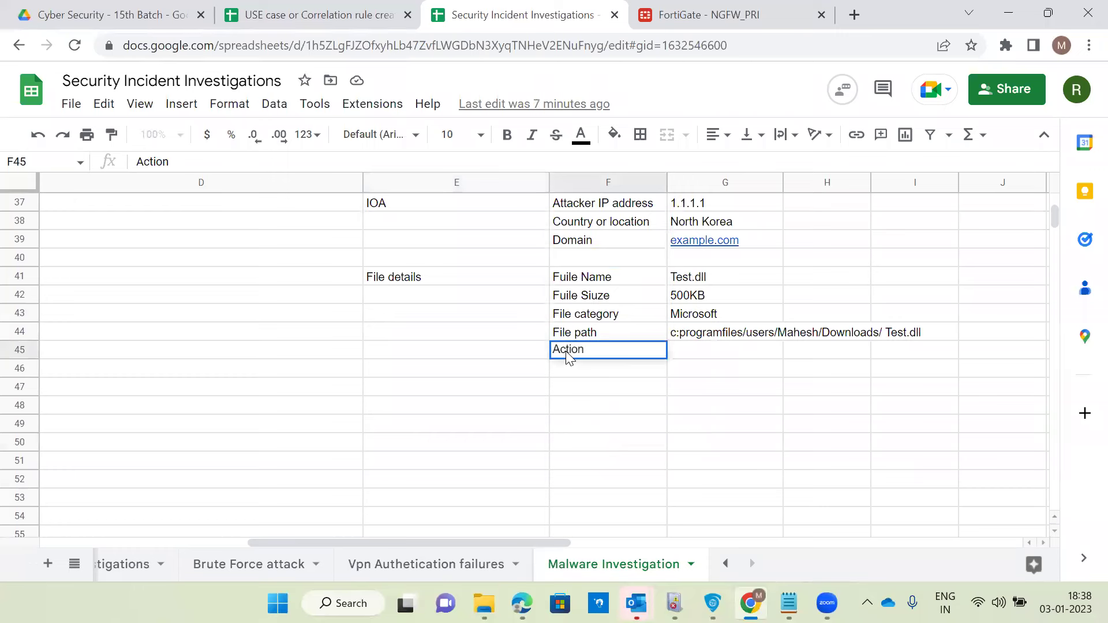
key(Tab)
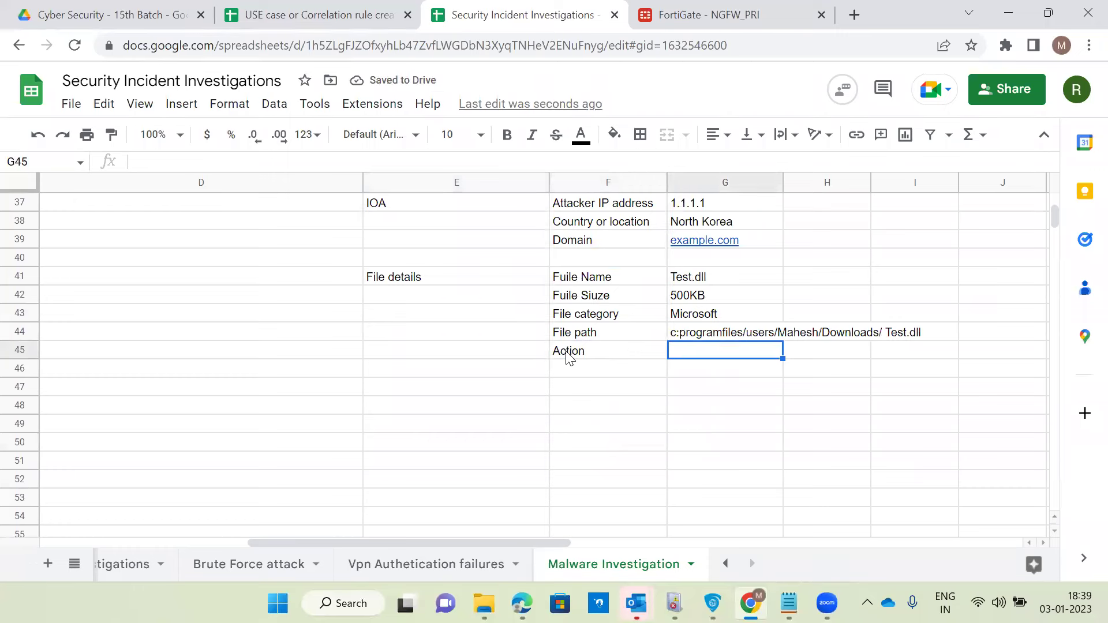
- Highlight the Action row's cells F45:G45 with a yellow fill
click(406, 433)
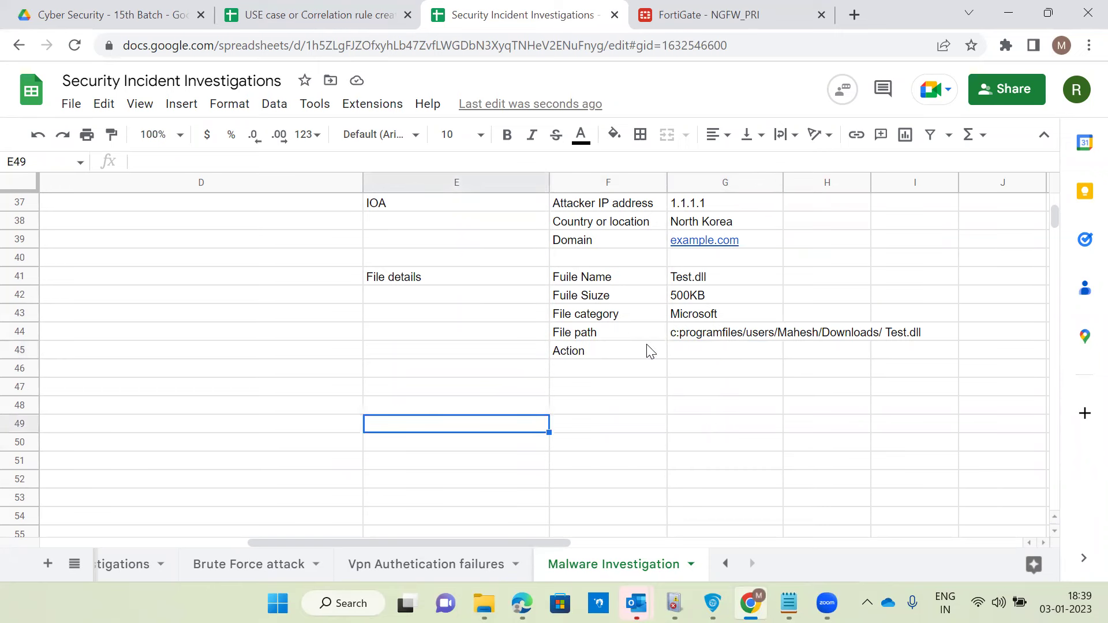
scroll(725, 344, up, 5)
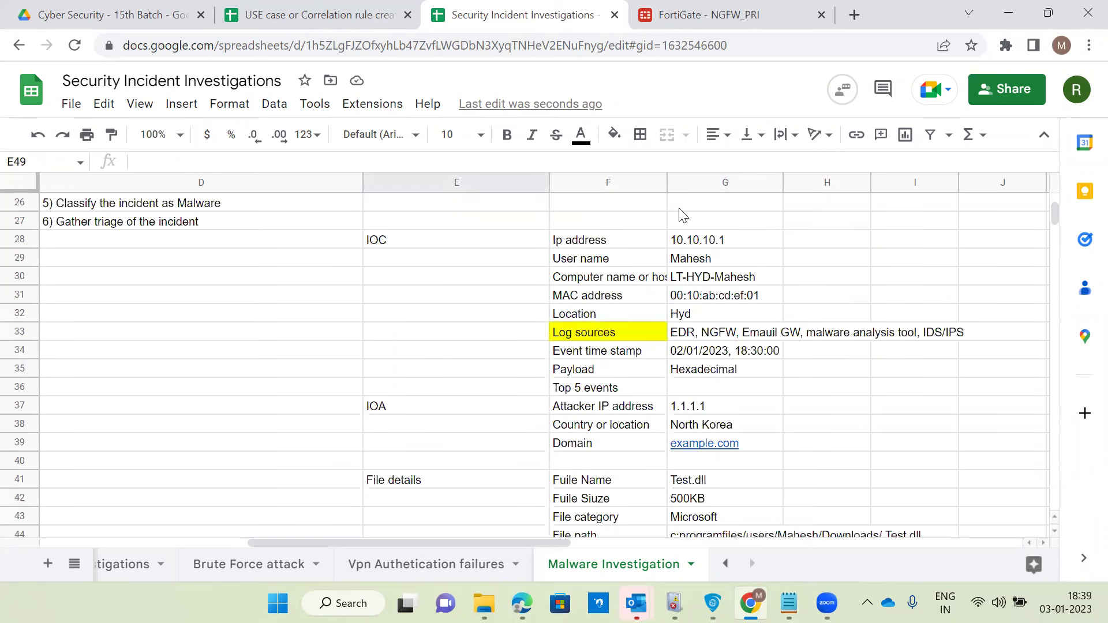
scroll(557, 351, down, 4)
click(577, 351)
text(Action)
drag(578, 351, 725, 350)
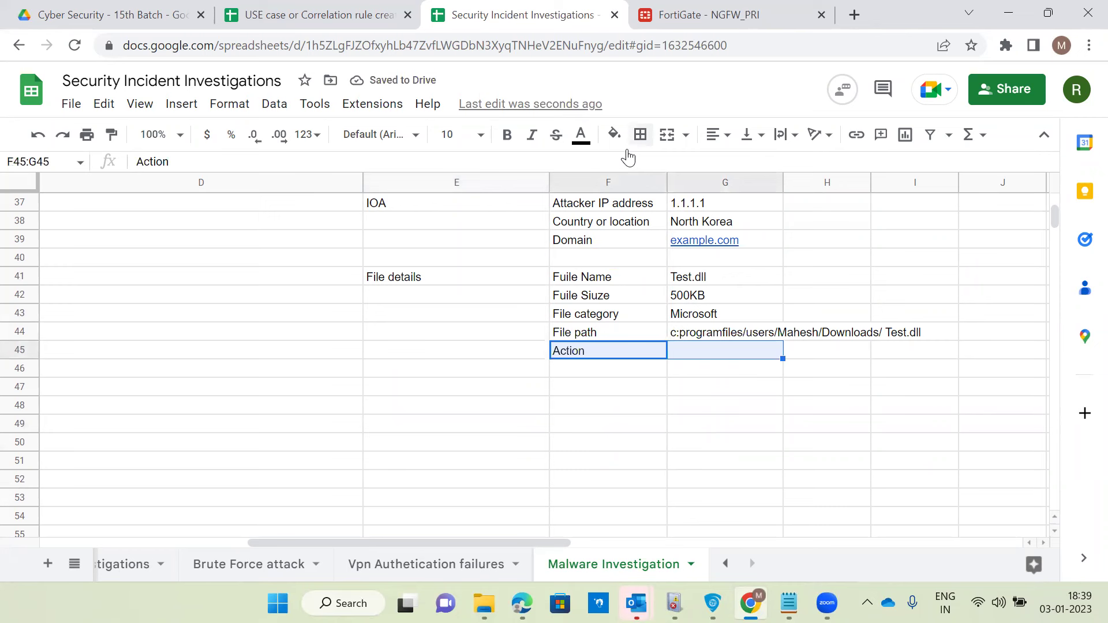
click(615, 134)
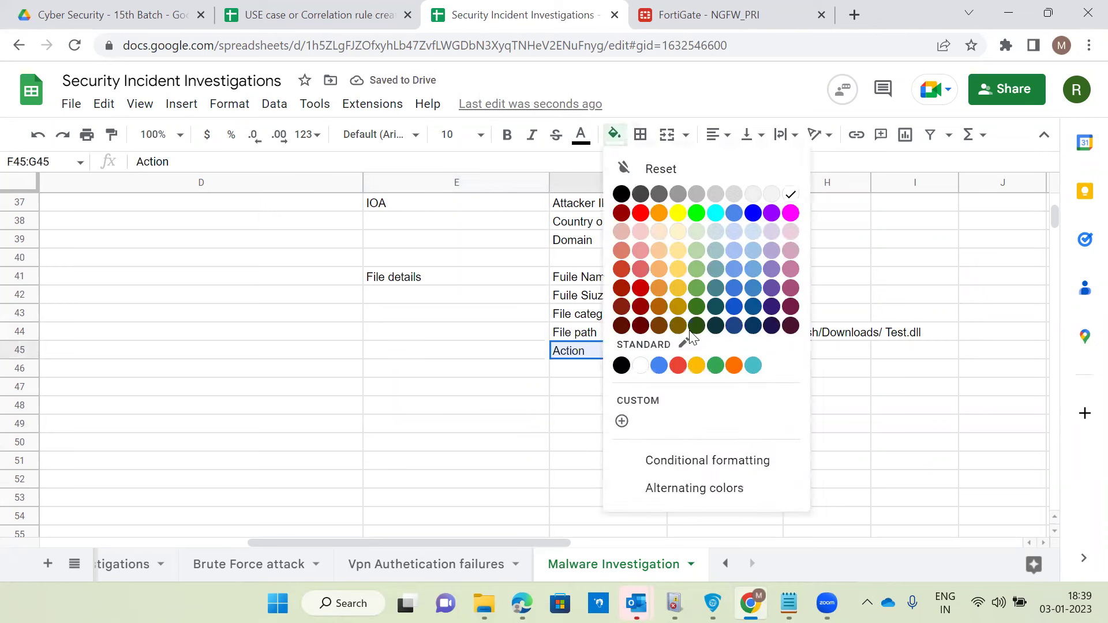
click(678, 213)
- Enter Deny /Block in cell G45 as the value for Action
click(693, 349)
text(Deny /Bl)
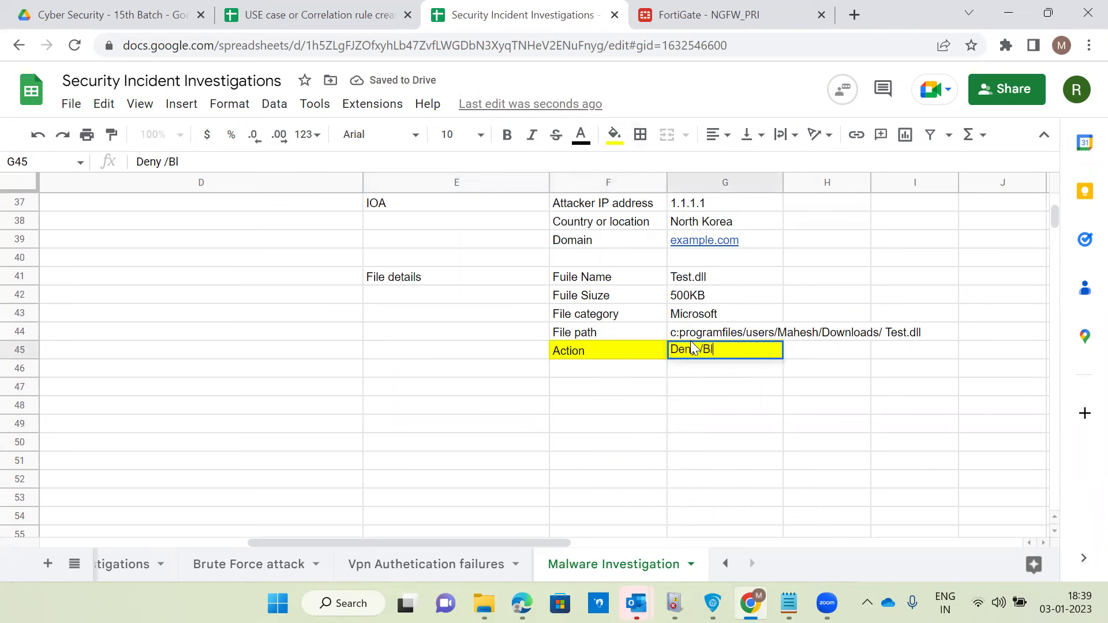
text(ock)
key(Return)
click(715, 349)
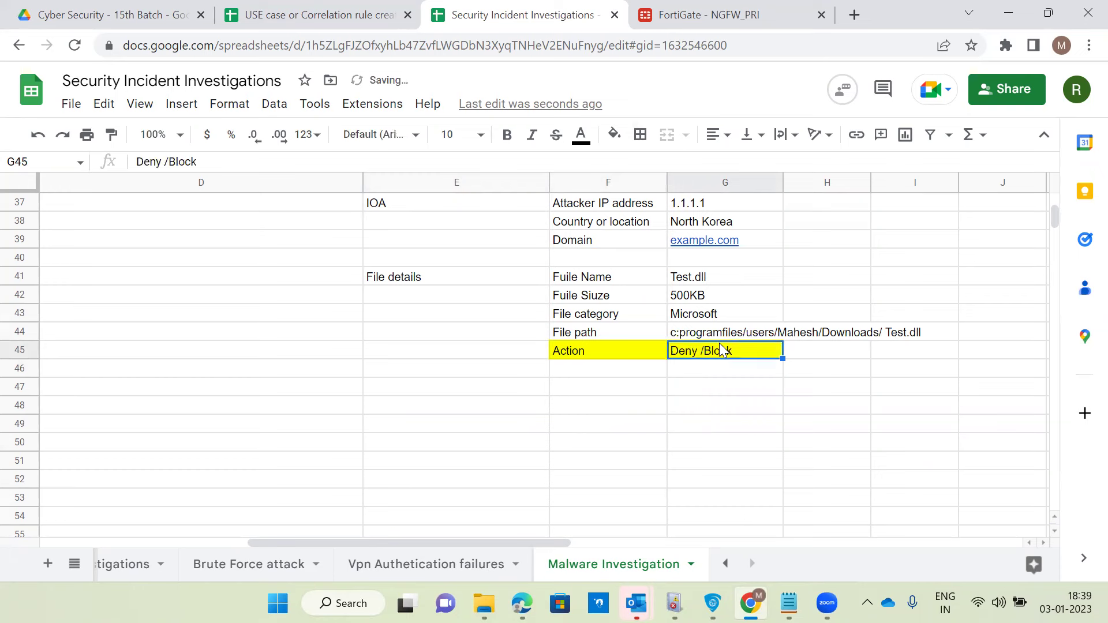
- Review the IOC, IOA and file details collected on the Malware Investigation sheet, from the IP address to the file path
scroll(711, 317, up, 1)
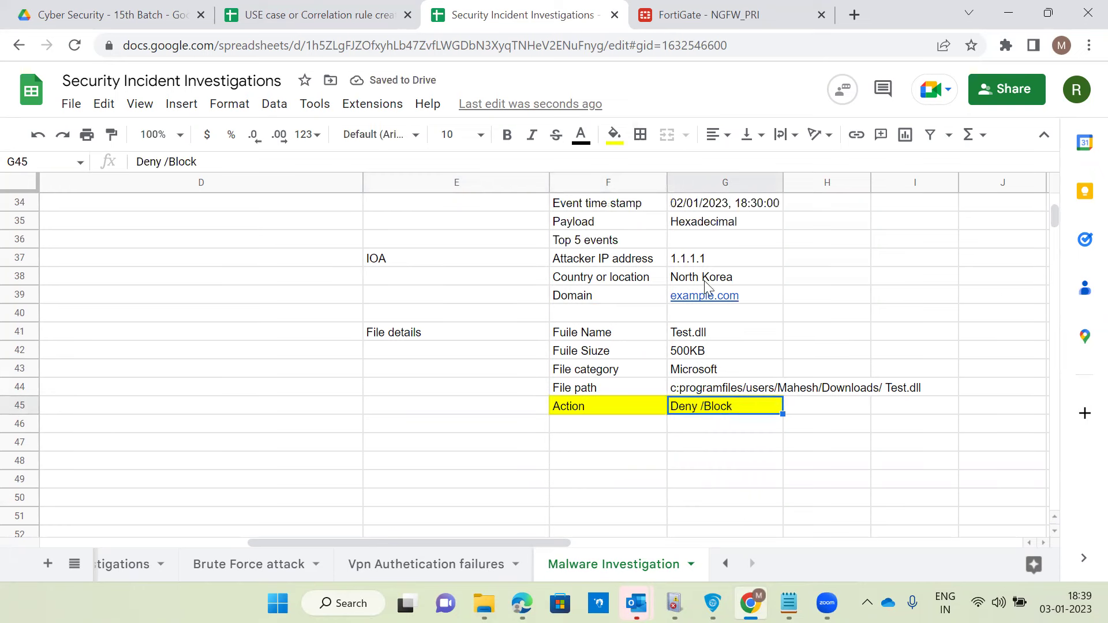
scroll(709, 240, up, 1)
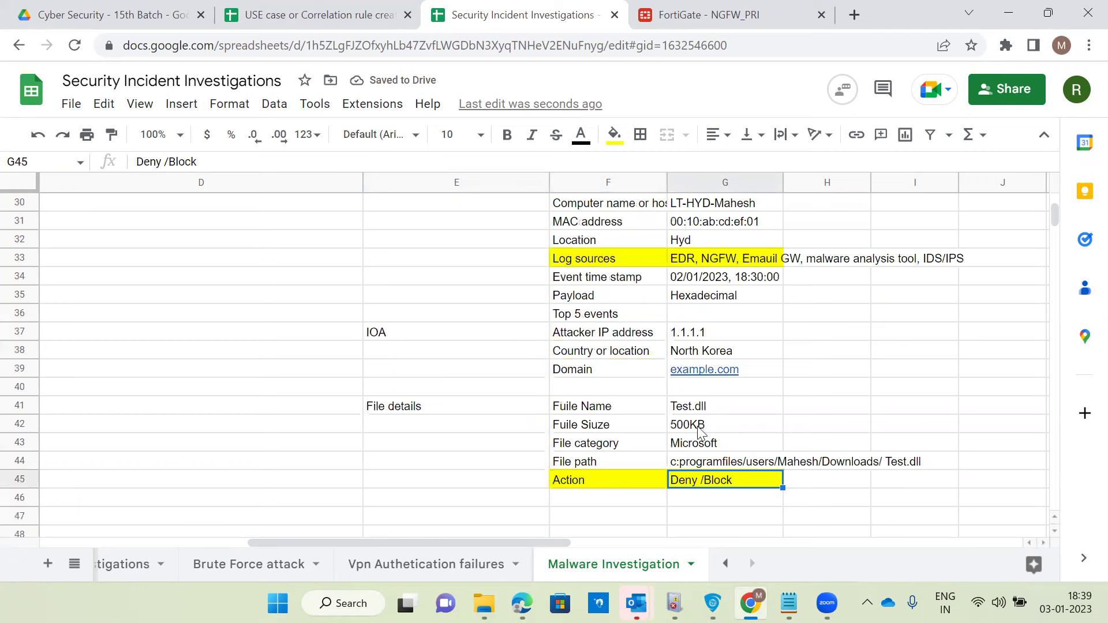
scroll(696, 353, up, 1)
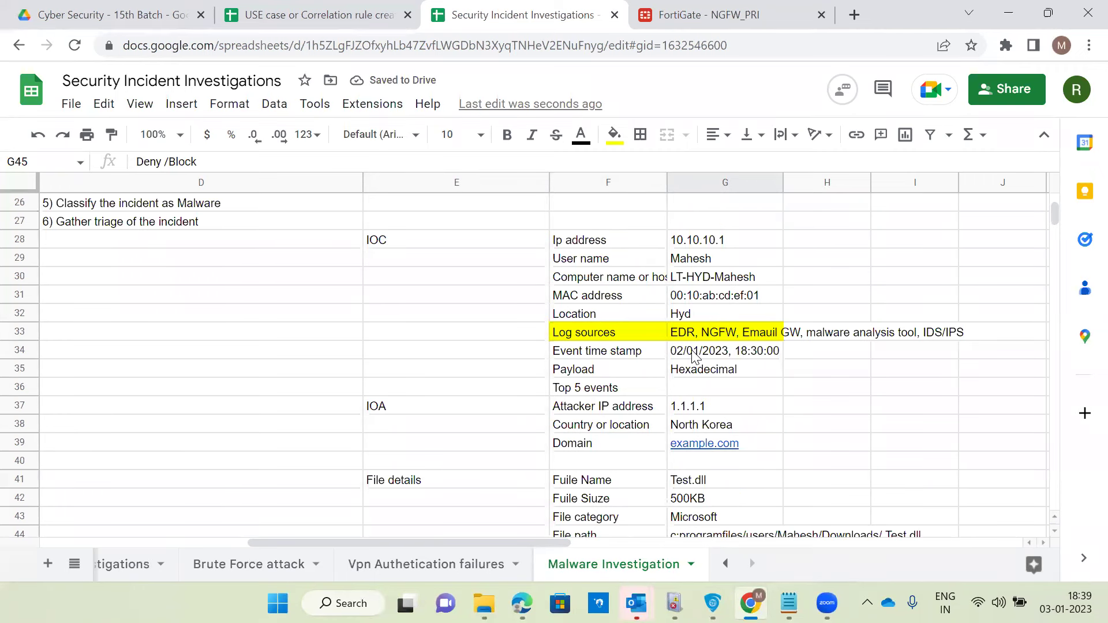
key(ctrl+z)
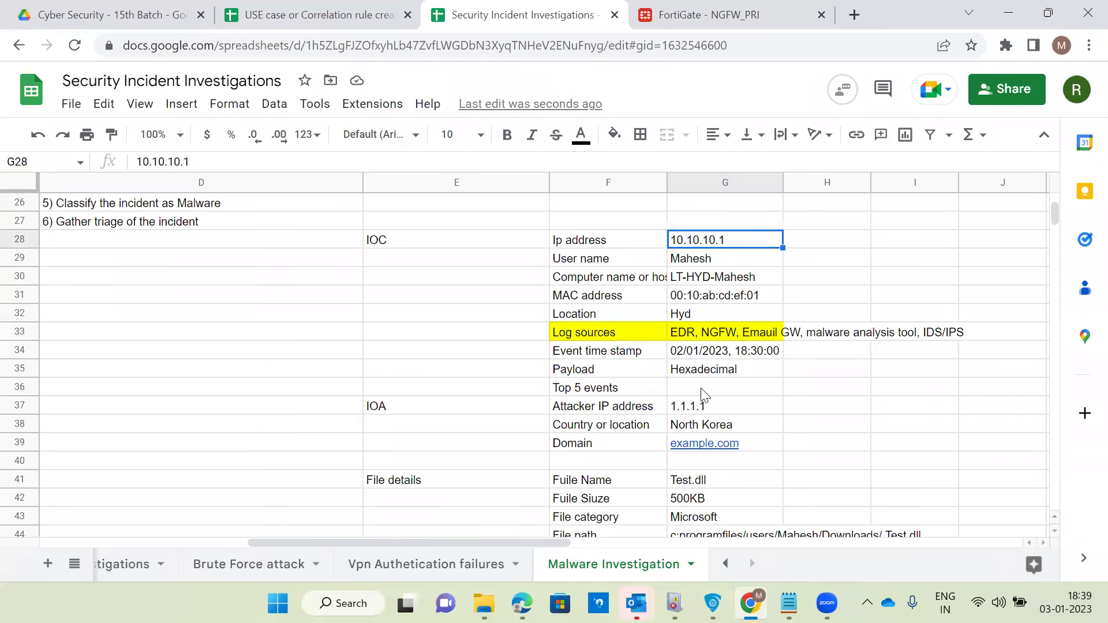
click(704, 482)
scroll(704, 485, down, 1)
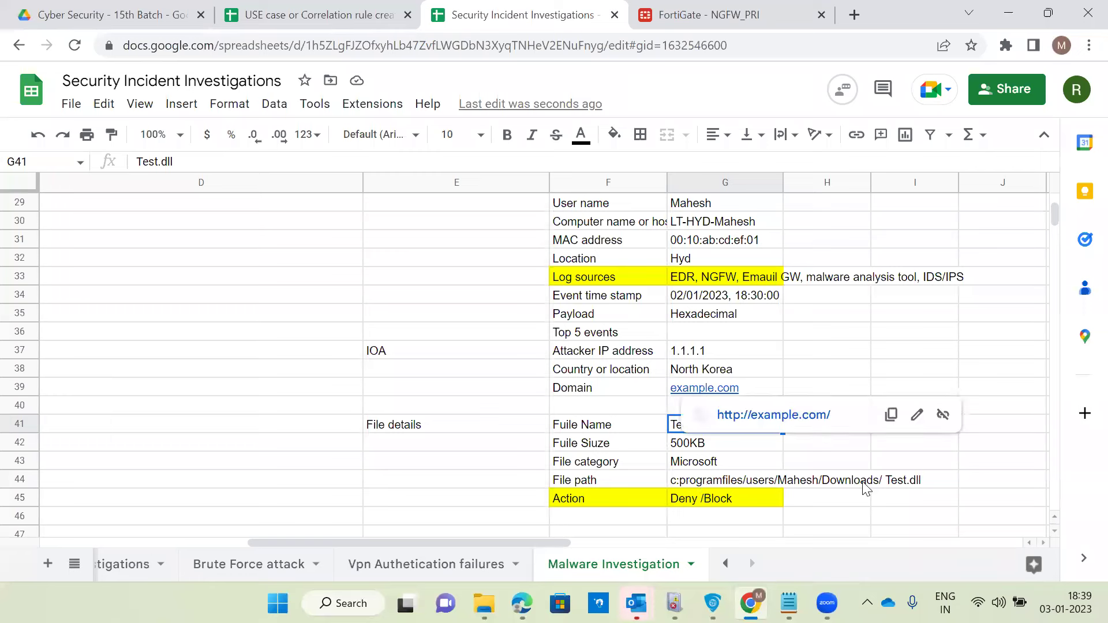
key(Down)
key(Down)
key(Down)
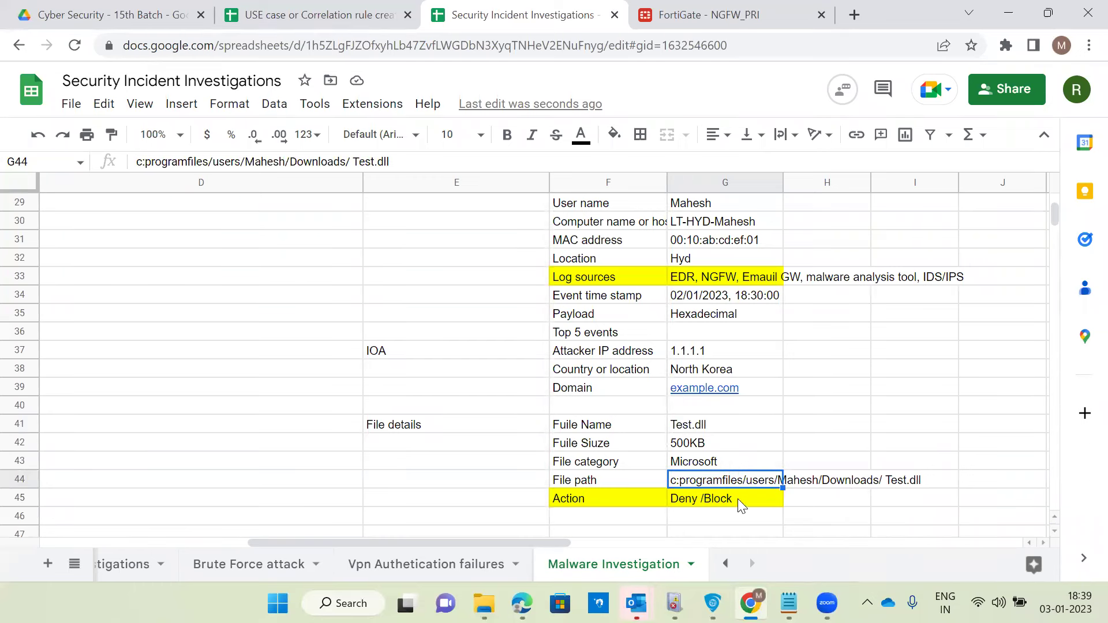
- Enter "7) Based on the EDR or Firewall or Any other log source action is shoing deny/Block/" in cell D46, below the triage details
key(Down)
key(Left)
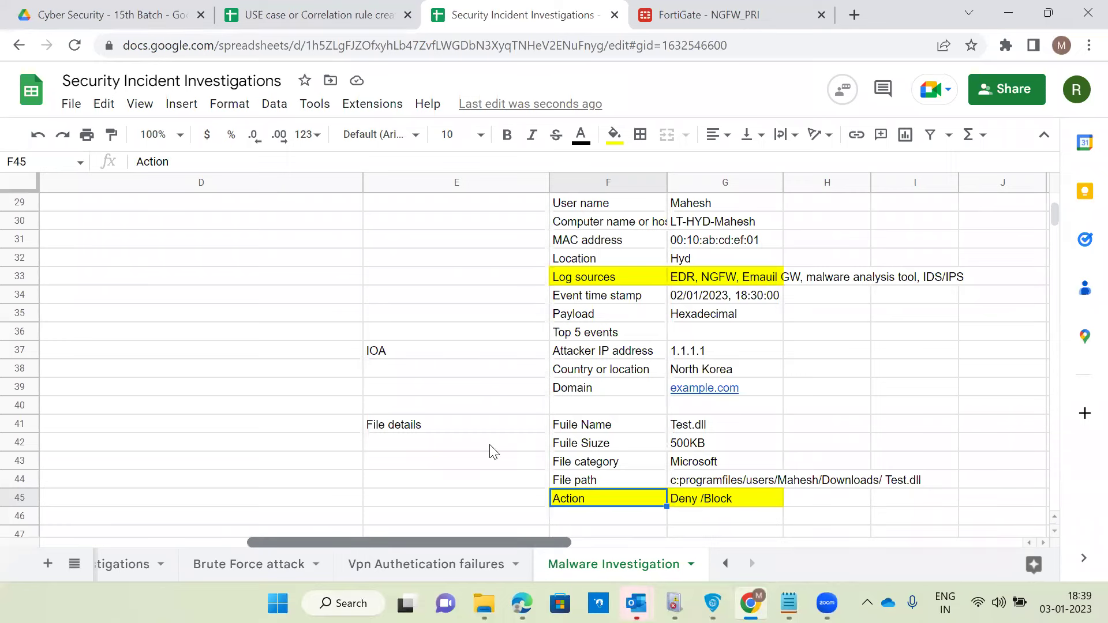
scroll(442, 479, left, 5)
scroll(440, 459, up, 2)
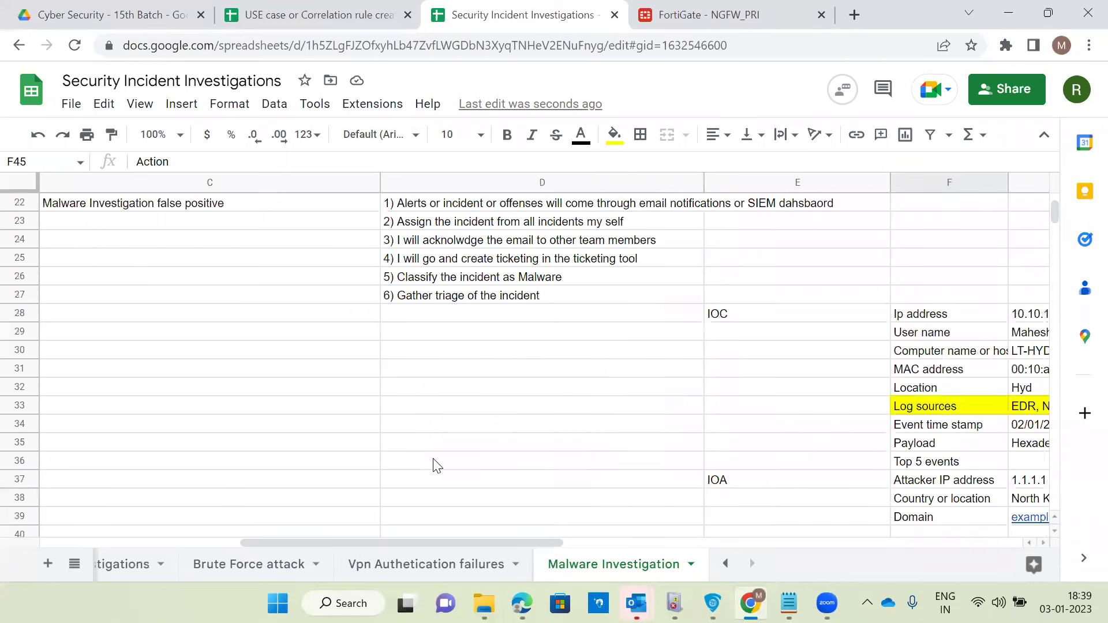
scroll(428, 465, down, 3)
click(426, 460)
text(7) Based on the EDR or Firewall or )
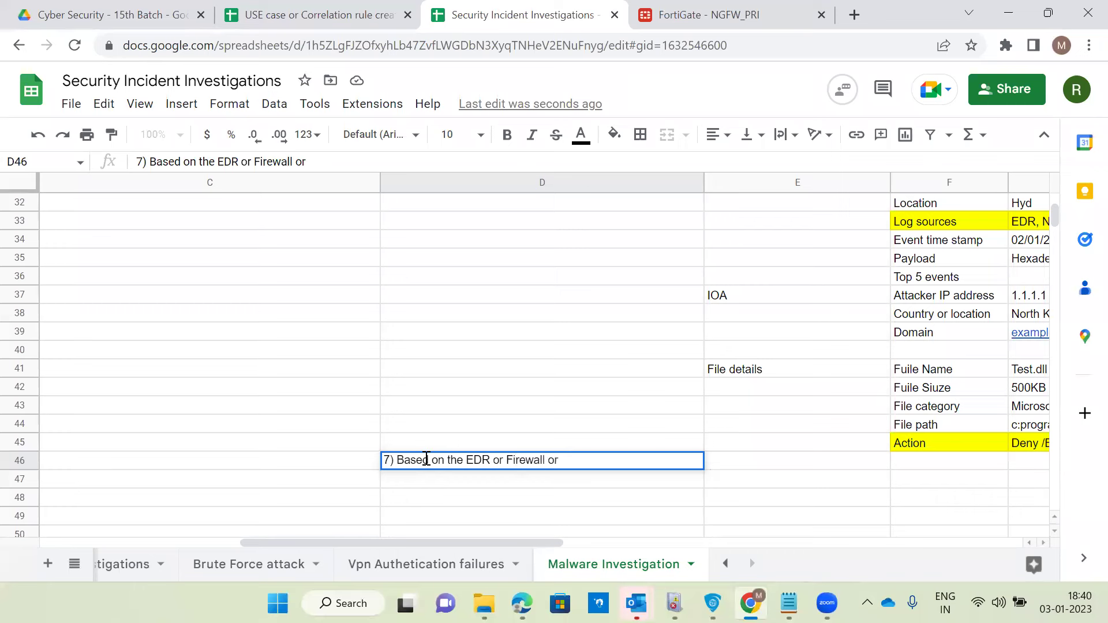
text(Any othe)
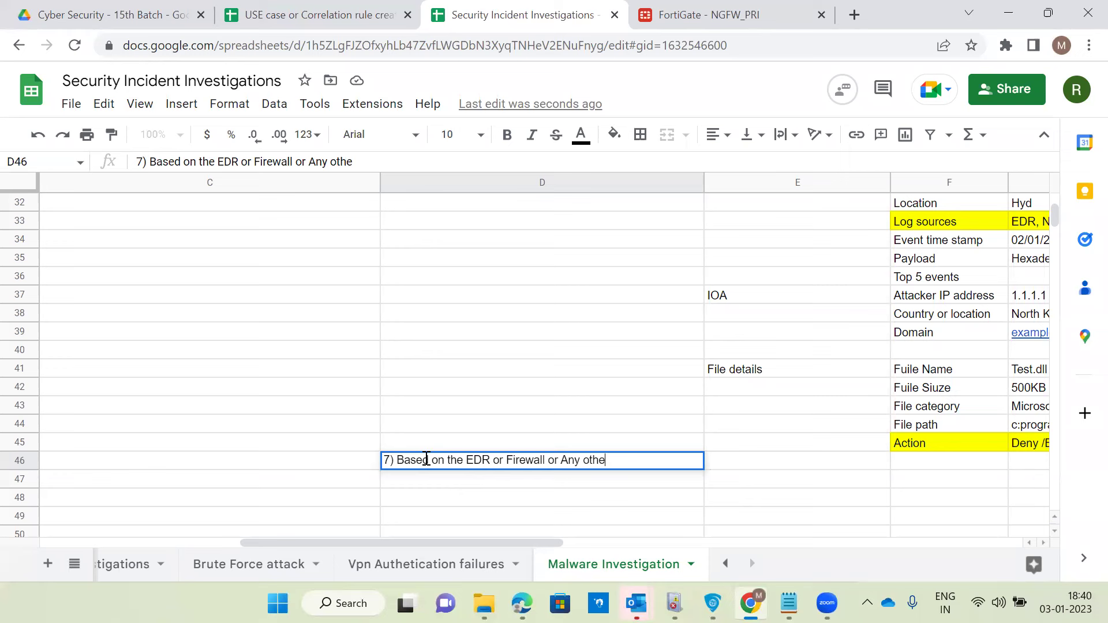
text(r log source ac)
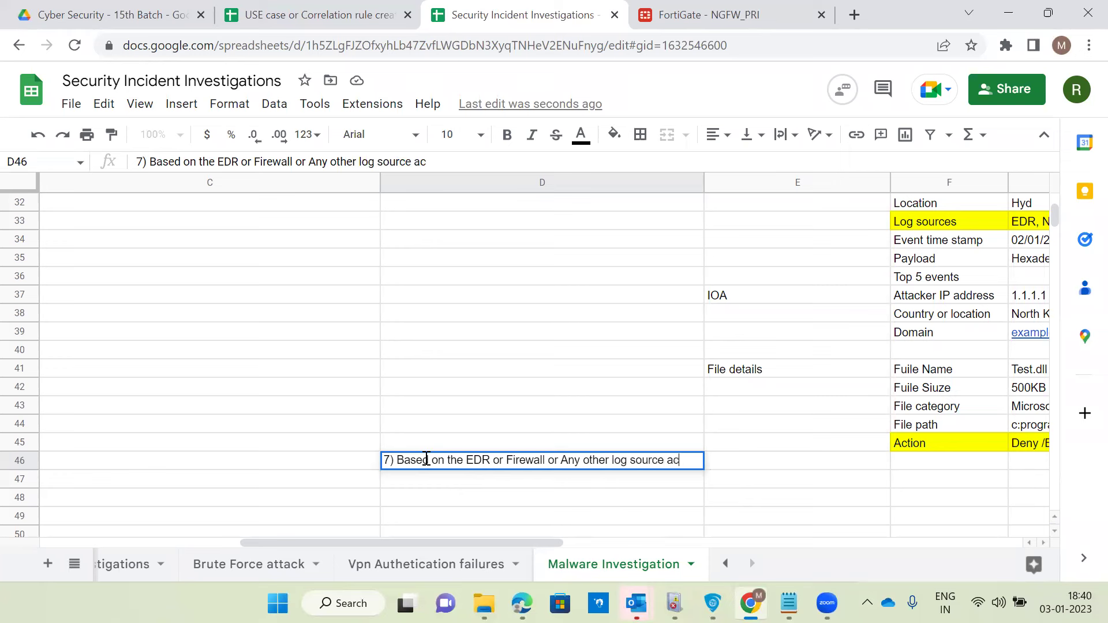
text(tion is sh)
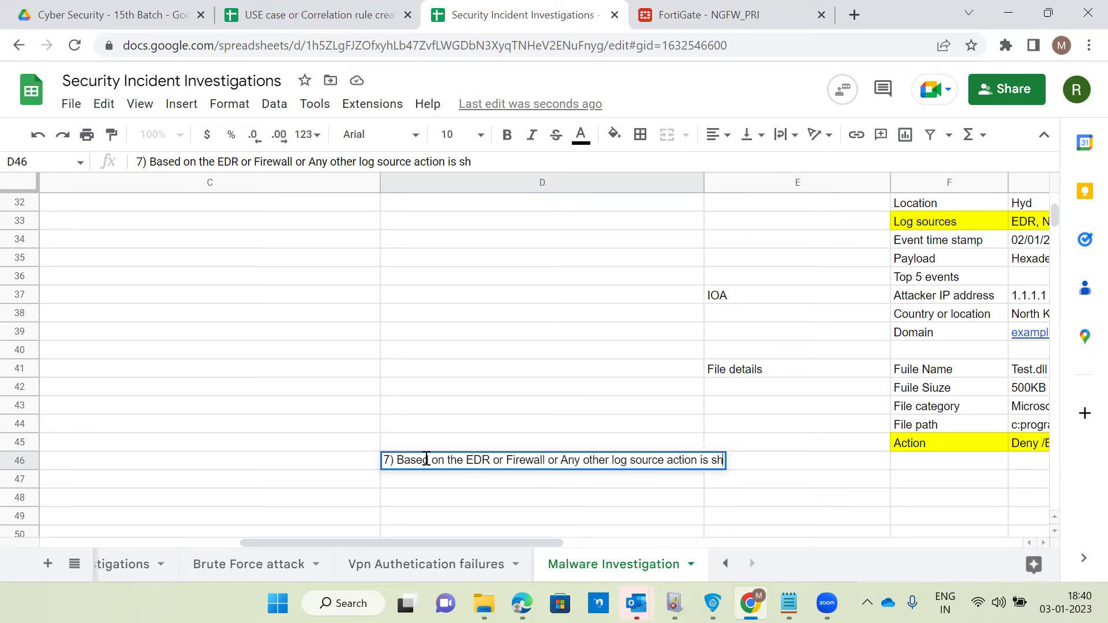
text(oing deny)
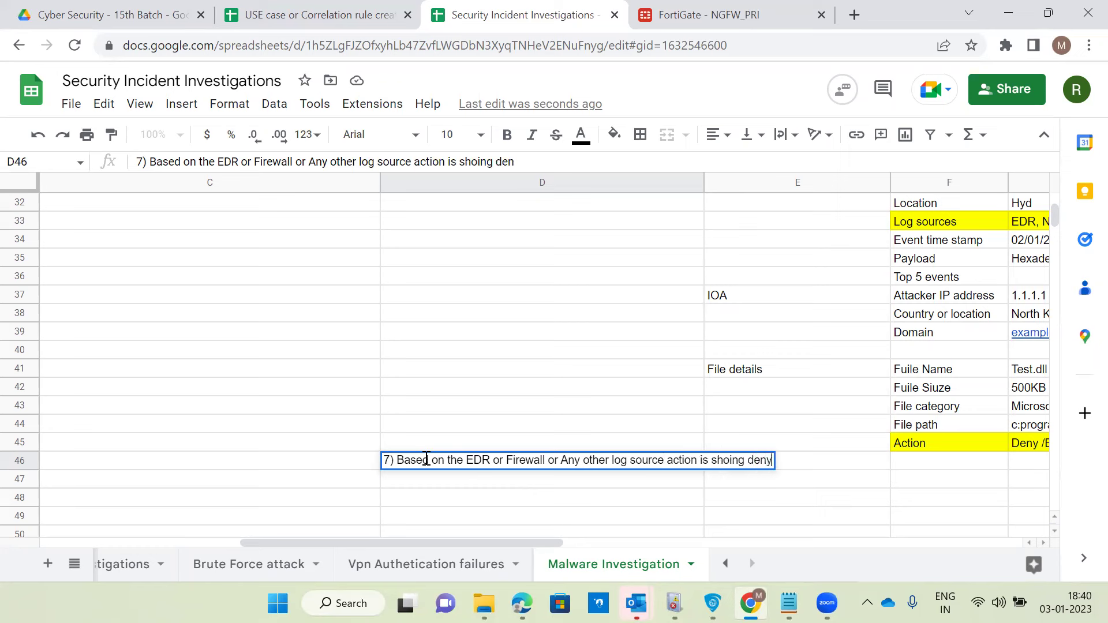
text(/Block/)
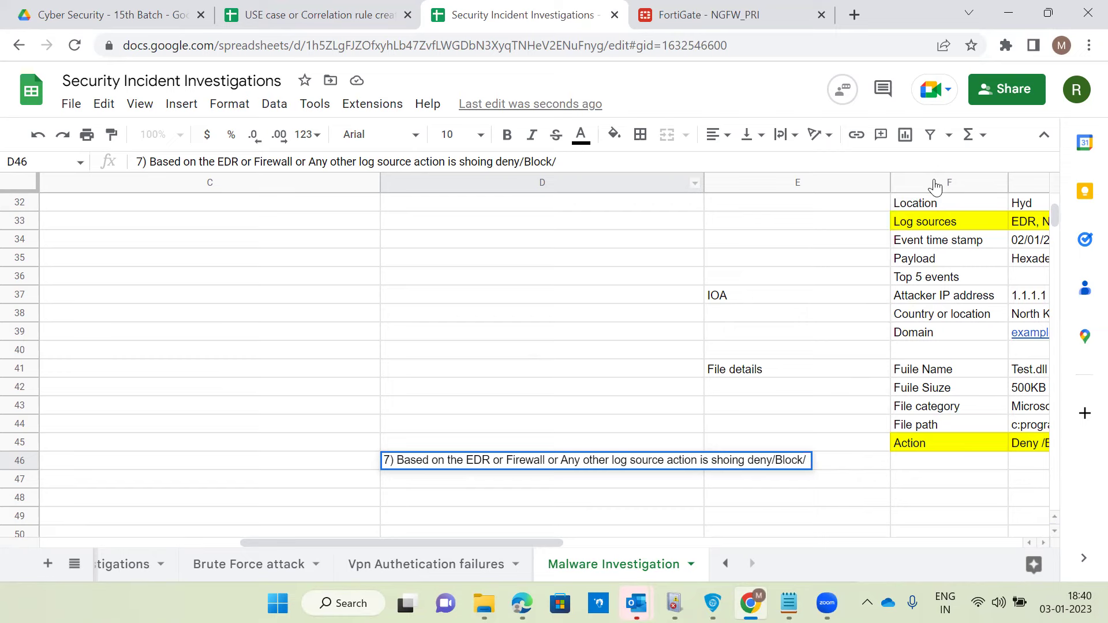
- Check the Result column in the FortiGate forward traffic log, and replace the spreadsheet's Action value in cell G45 with Reset
key(ctrl+Tab)
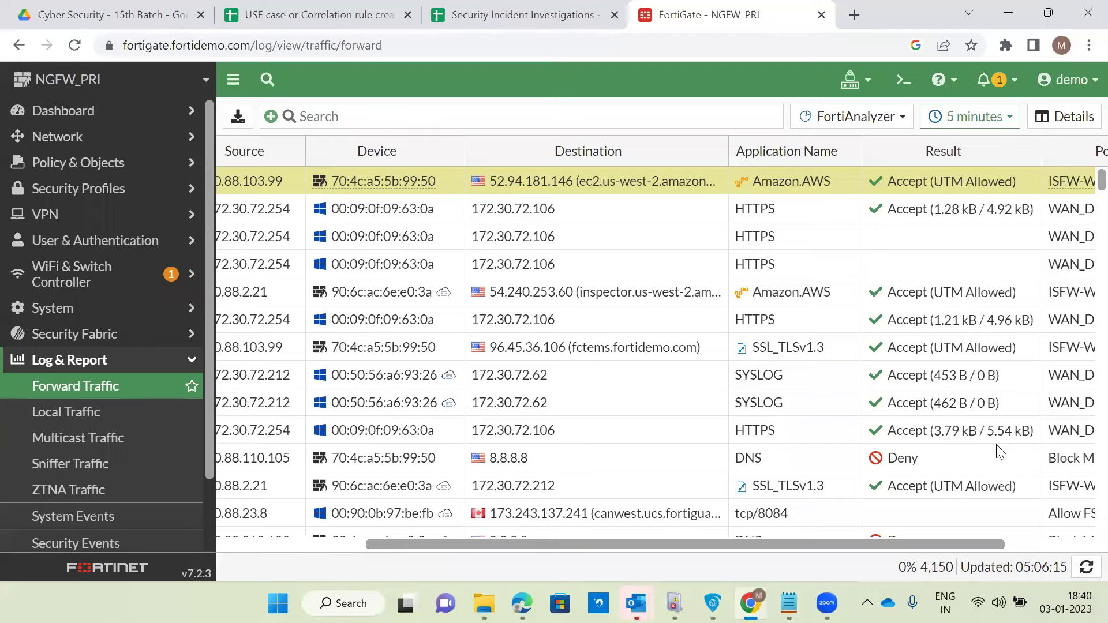
key(ctrl+shift+Tab)
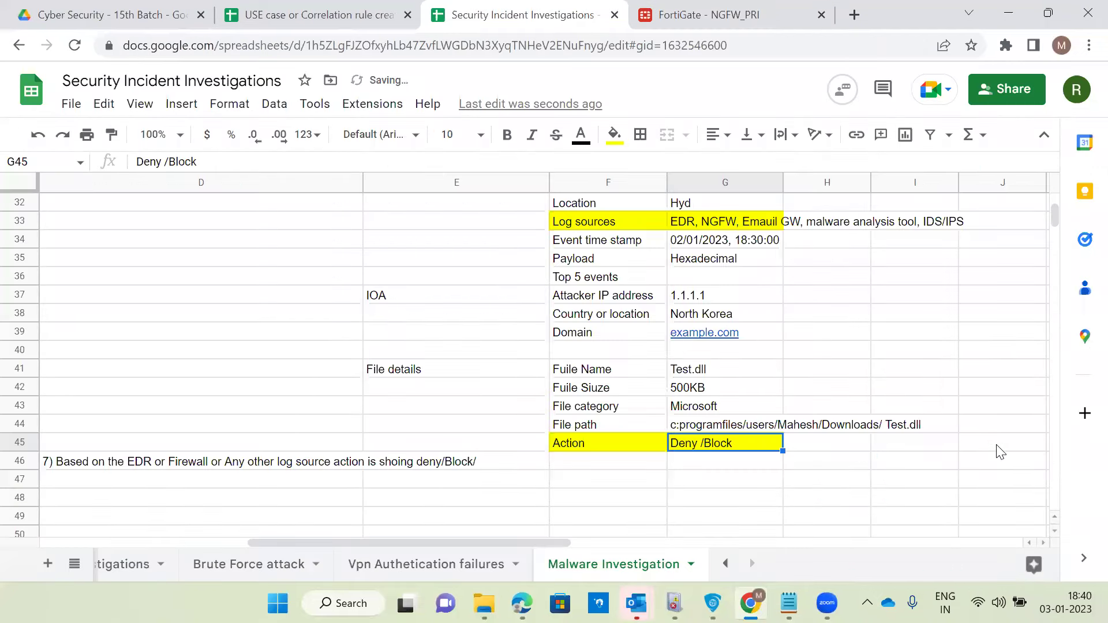
text(Reset)
key(Return)
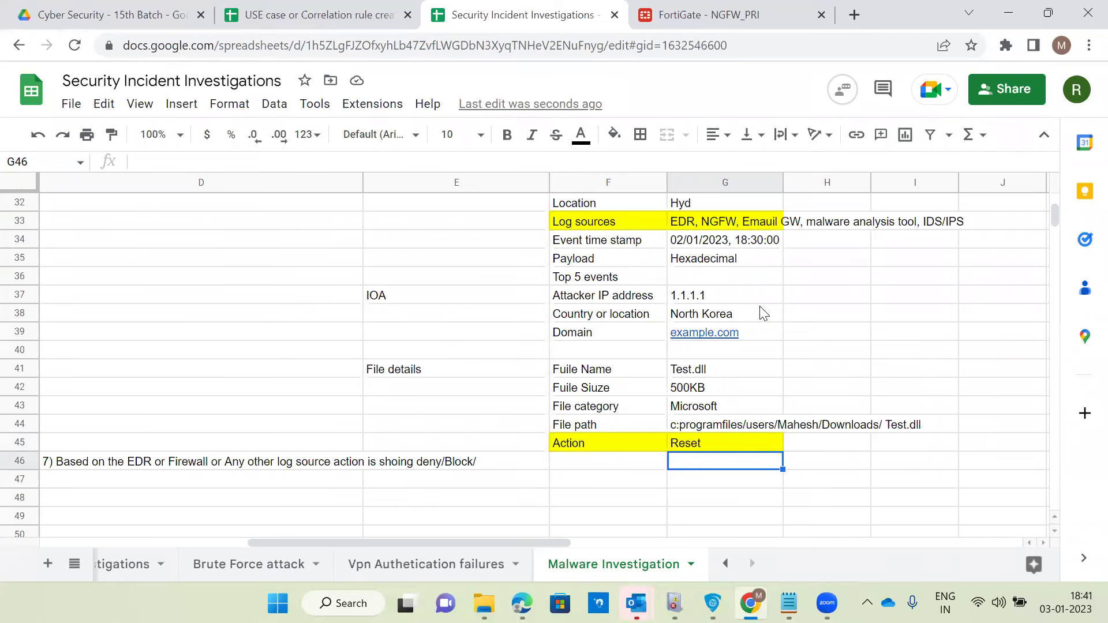
- Extend the Action value in cell G45 to read Reset/Deny/block/Packet Dropped
scroll(756, 306, up, 3)
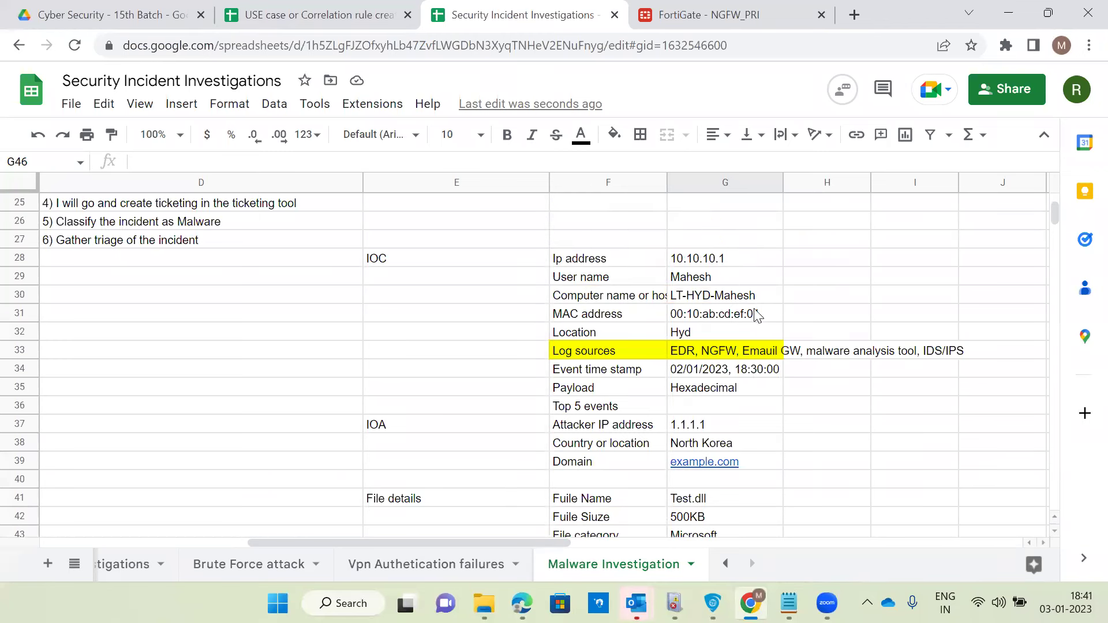
click(710, 259)
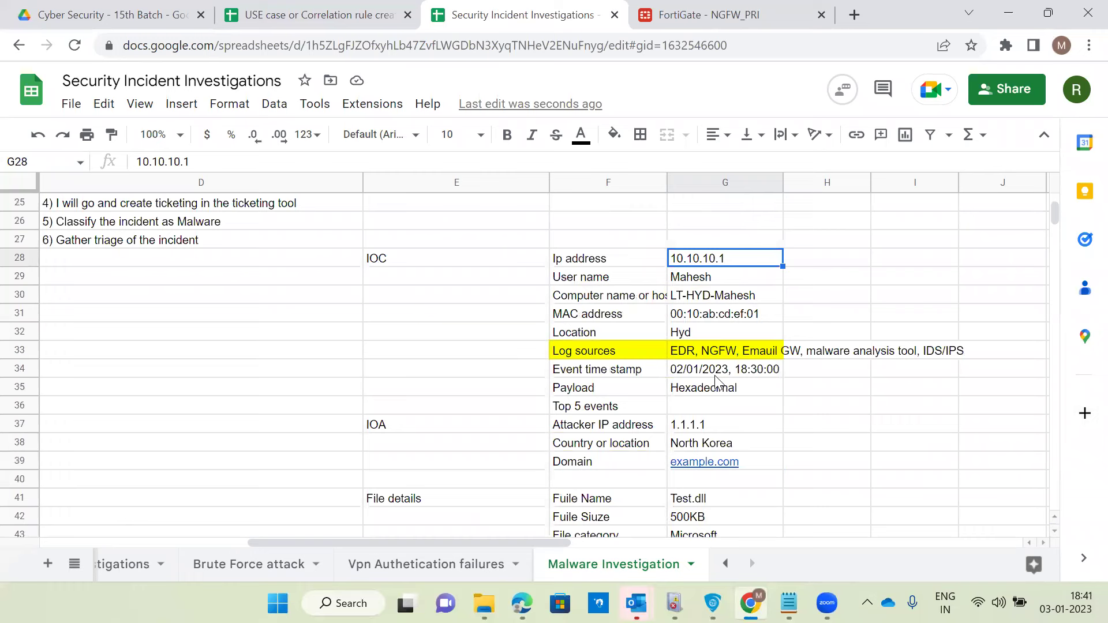
scroll(715, 381, down, 1)
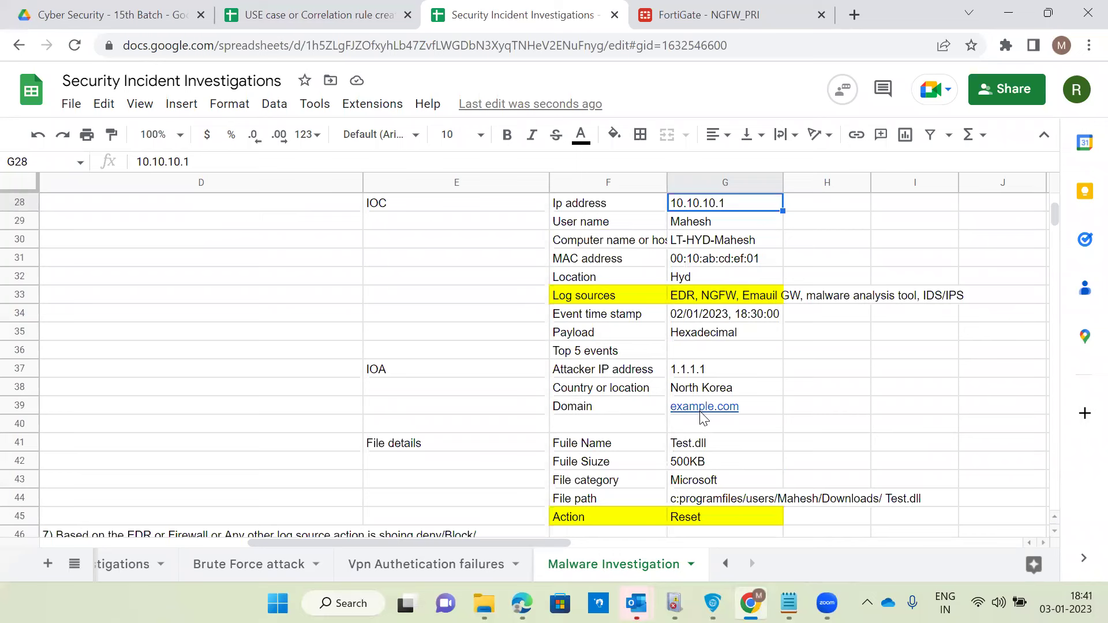
mouse_move(702, 417)
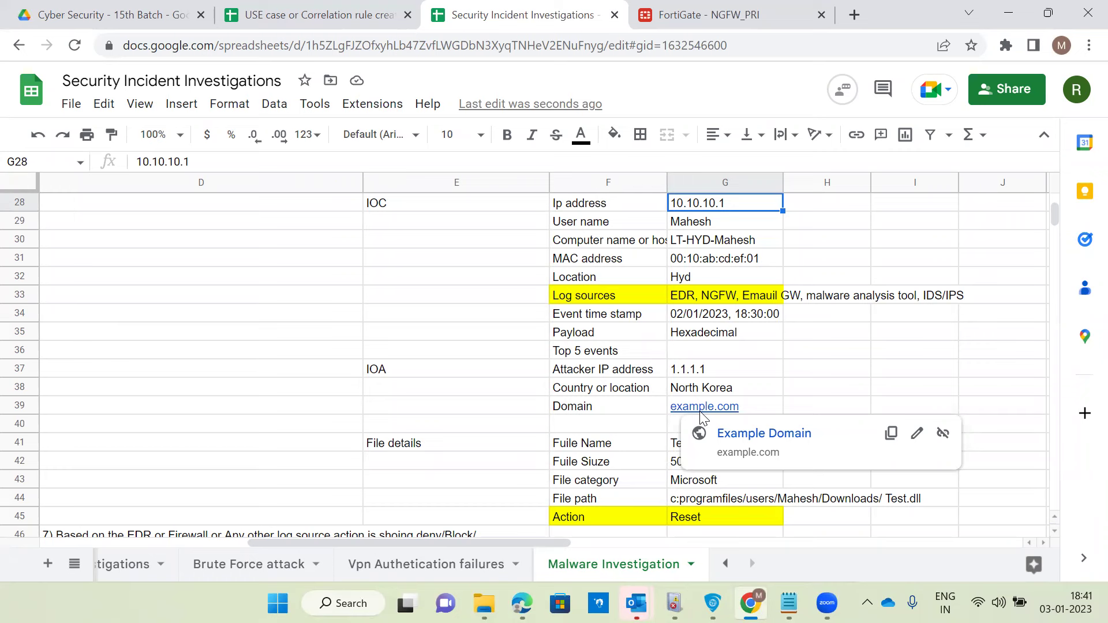
double_click(726, 516)
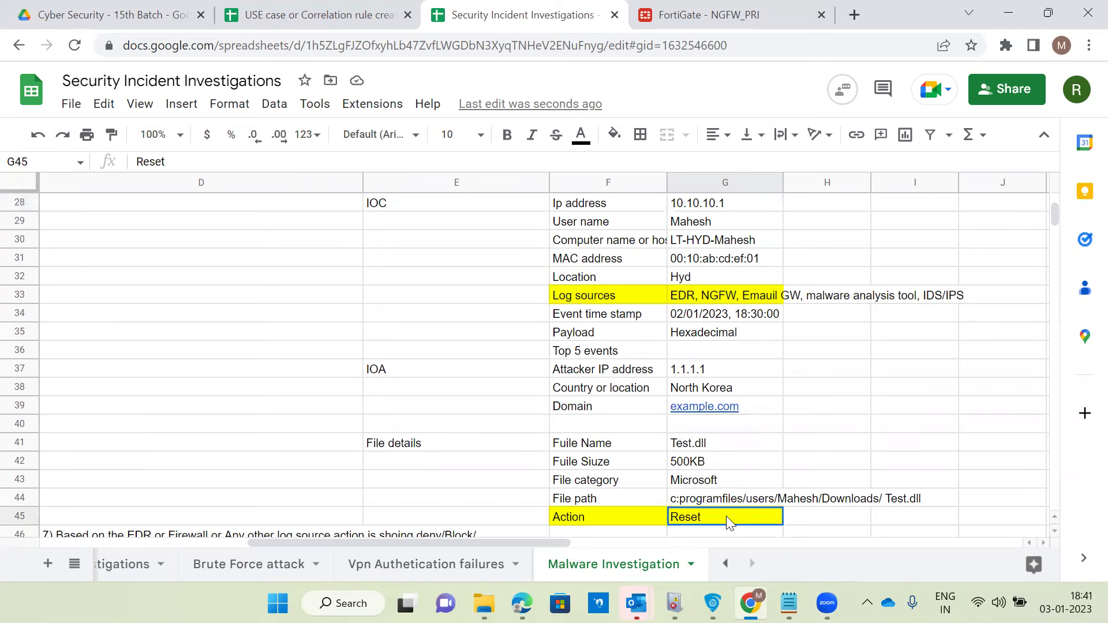
text(/)
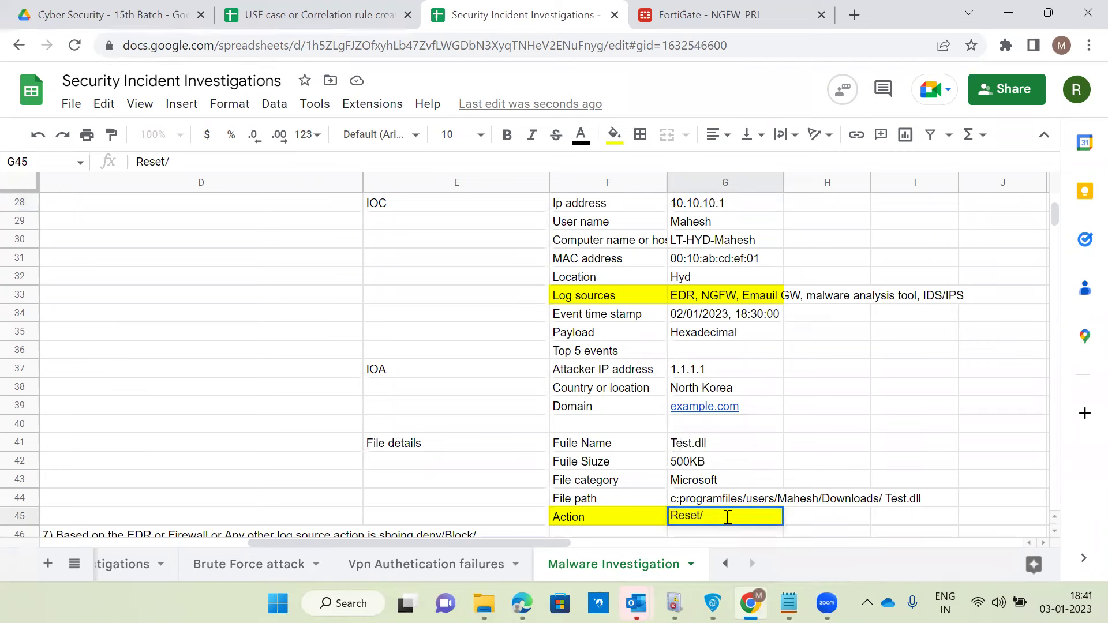
text(Deny/bl;ock)
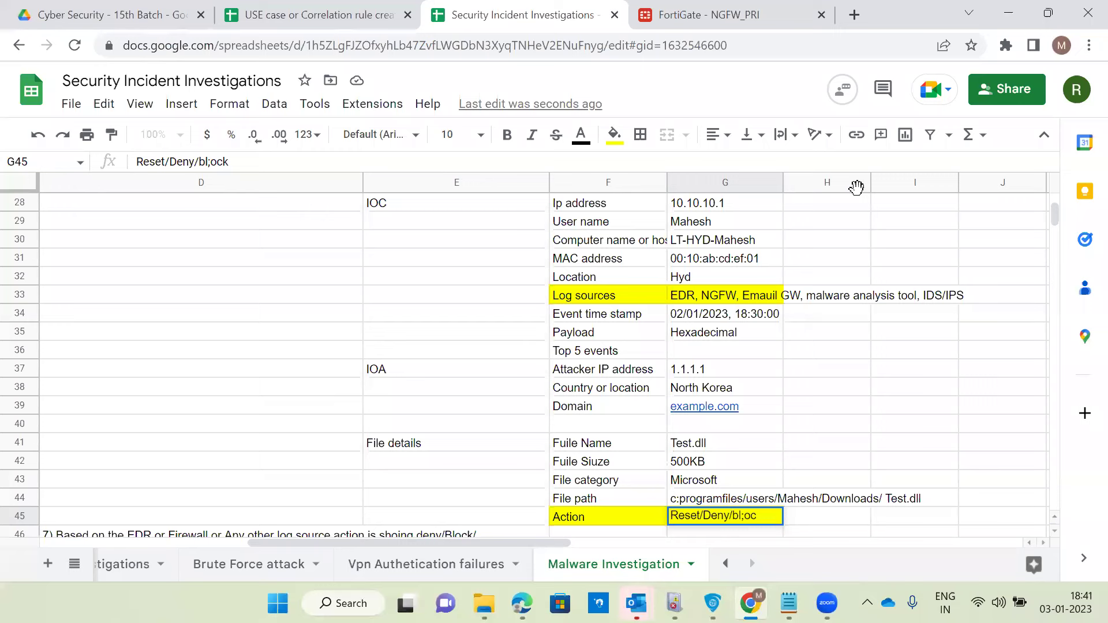
key(Left)
key(Left)
key(Left)
key(BackSpace)
key(End)
text(/Packet Drop)
text(ped)
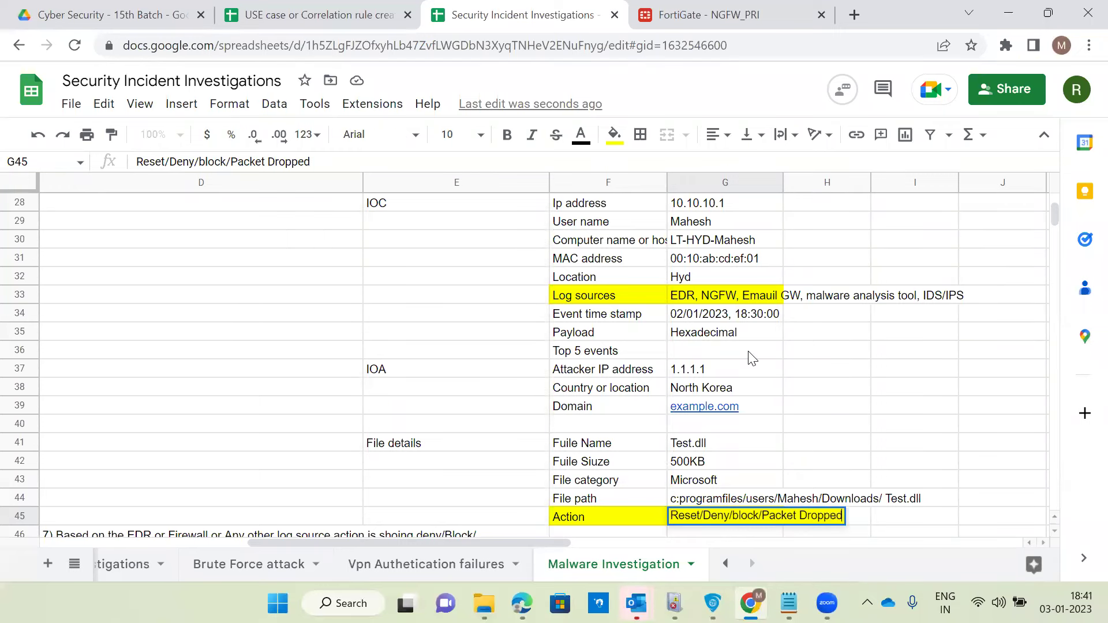
key(Return)
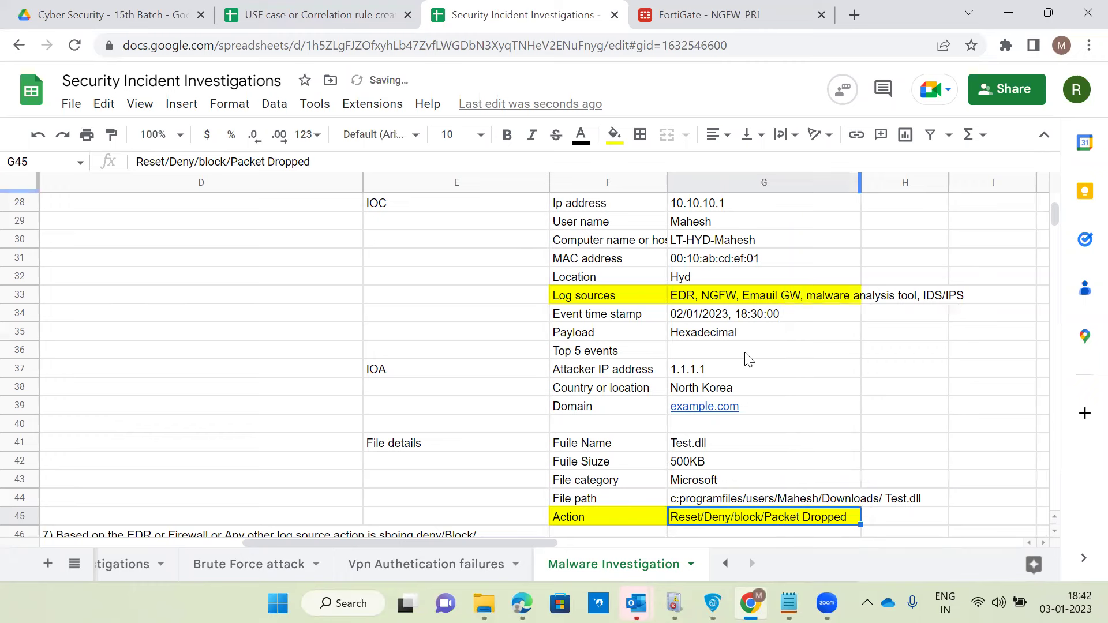
- Review the collected triage values in G28:G45, from the IP address to the Action, with the range selected
scroll(748, 359, down, 1)
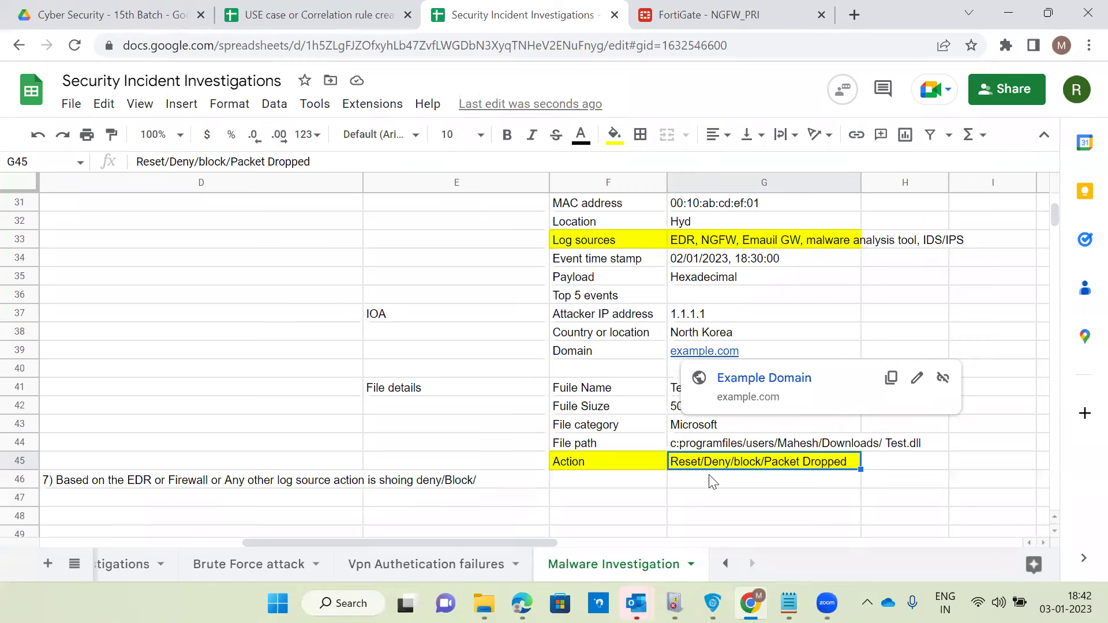
scroll(714, 482, up, 2)
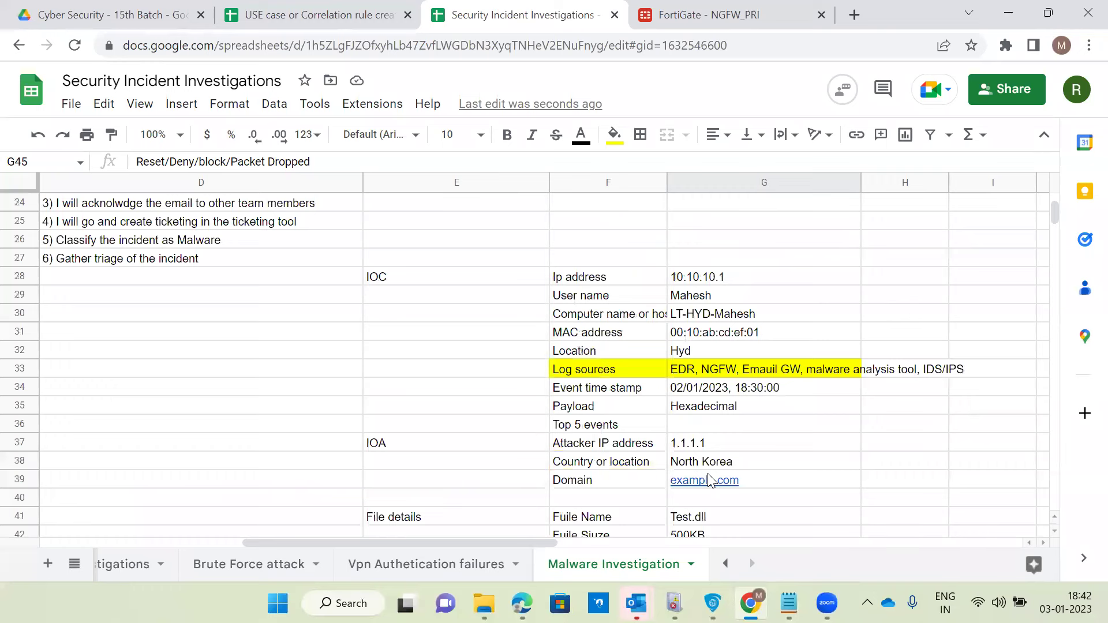
scroll(711, 481, down, 2)
key(Left)
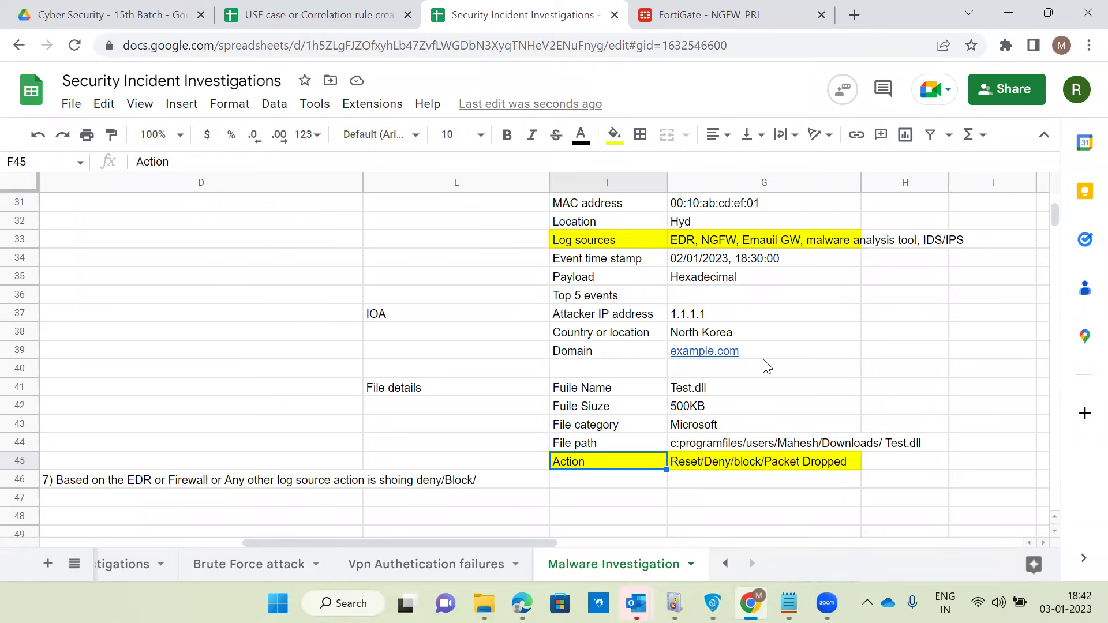
scroll(749, 323, up, 1)
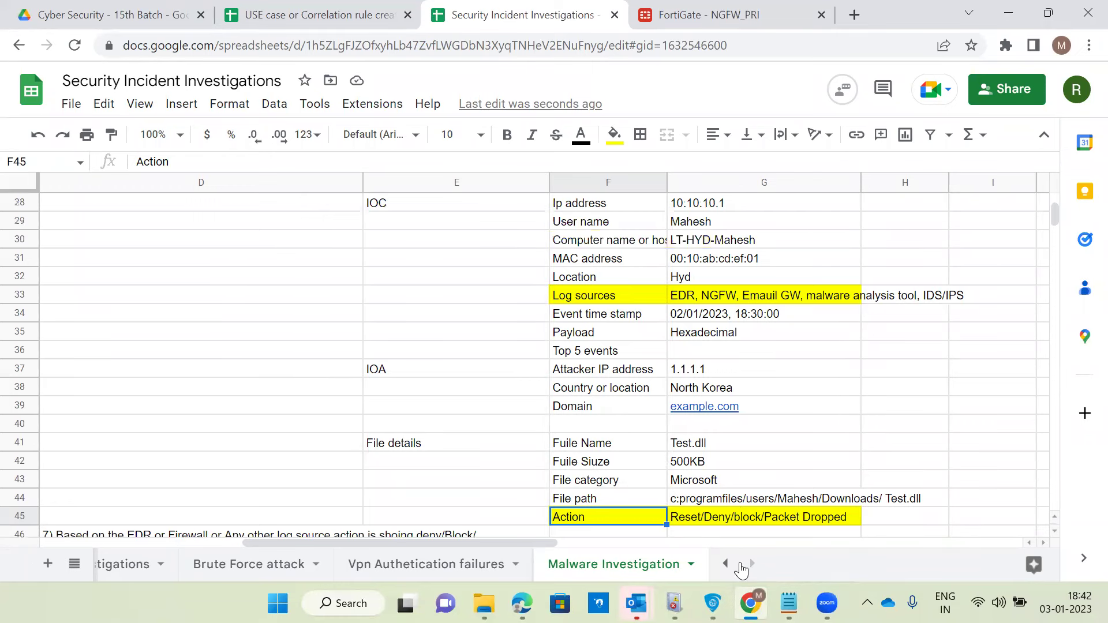
drag(745, 461, 743, 288)
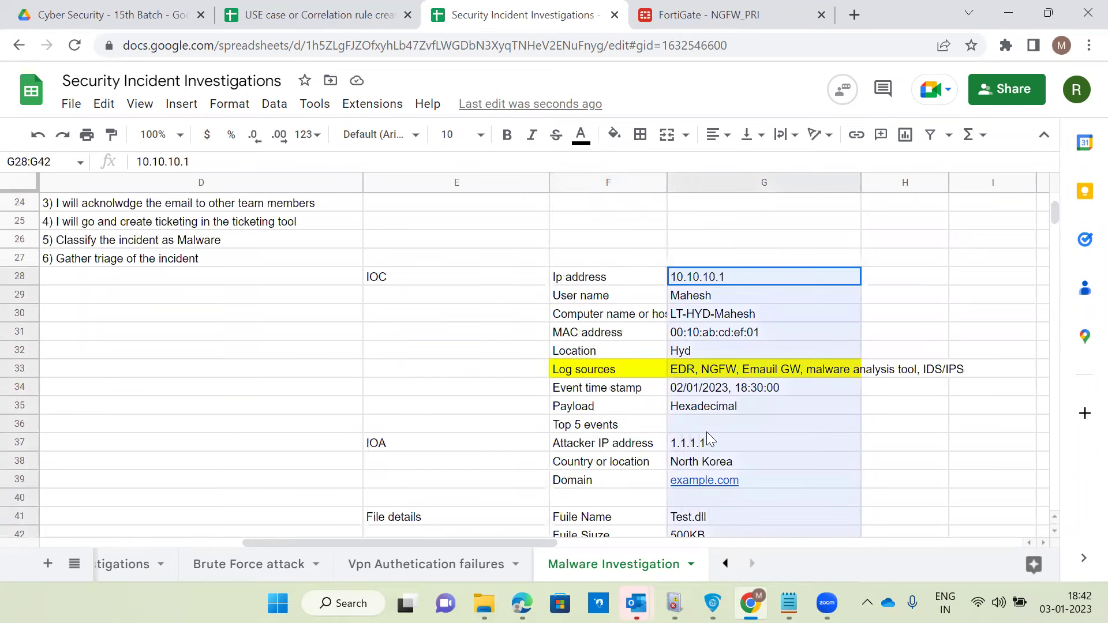
scroll(707, 432, up, 1)
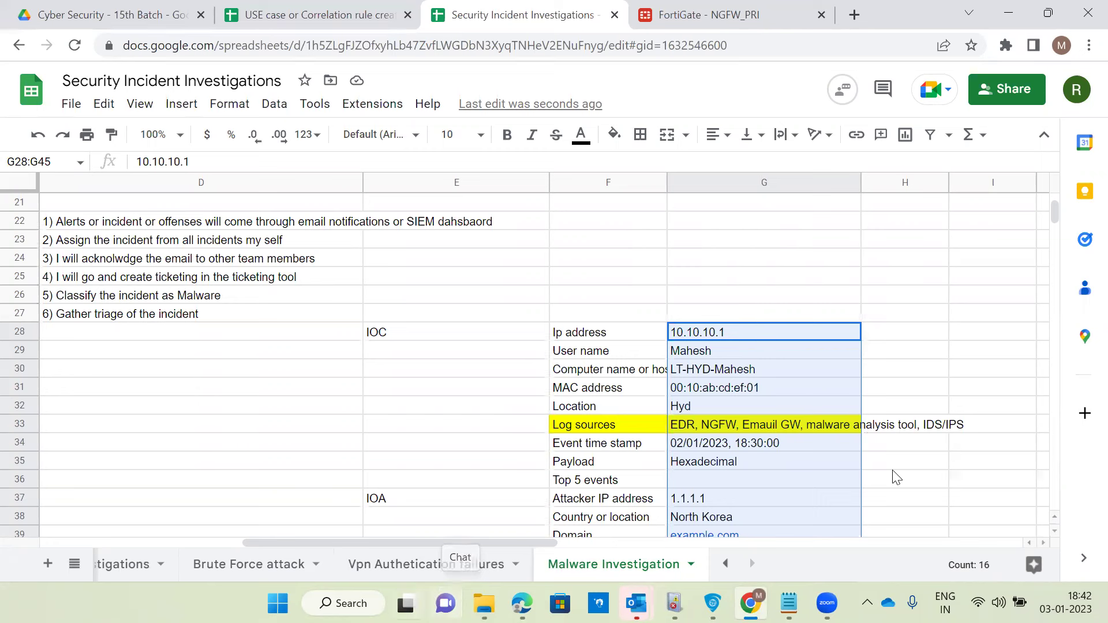
- Correct "shoing" to "showing" in the step 7 text in cell D46, below the triage details
click(395, 385)
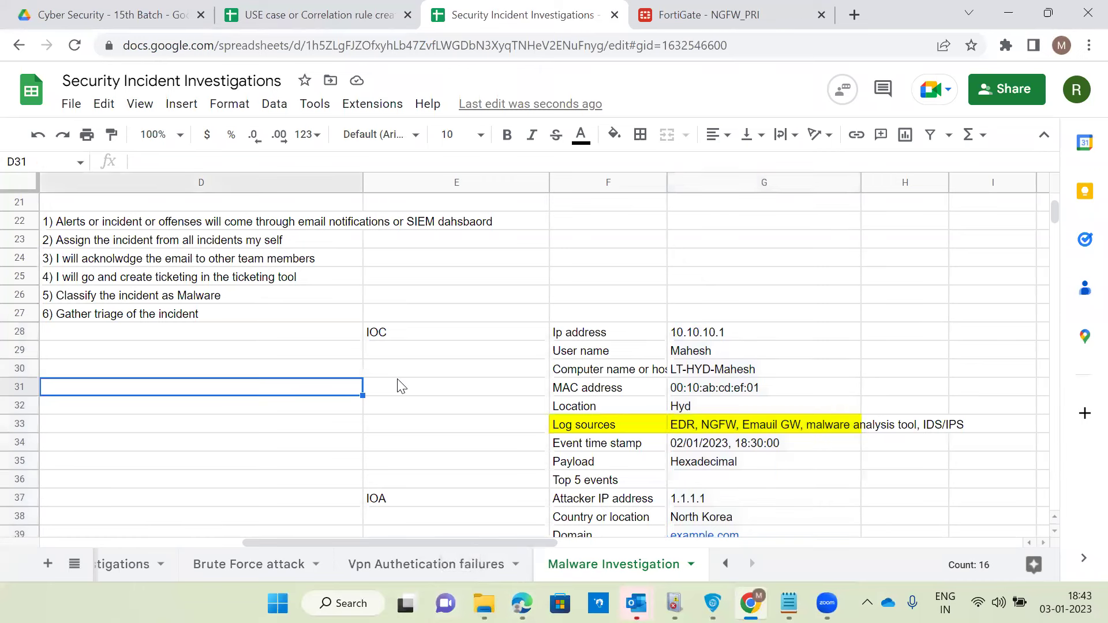
key(Down)
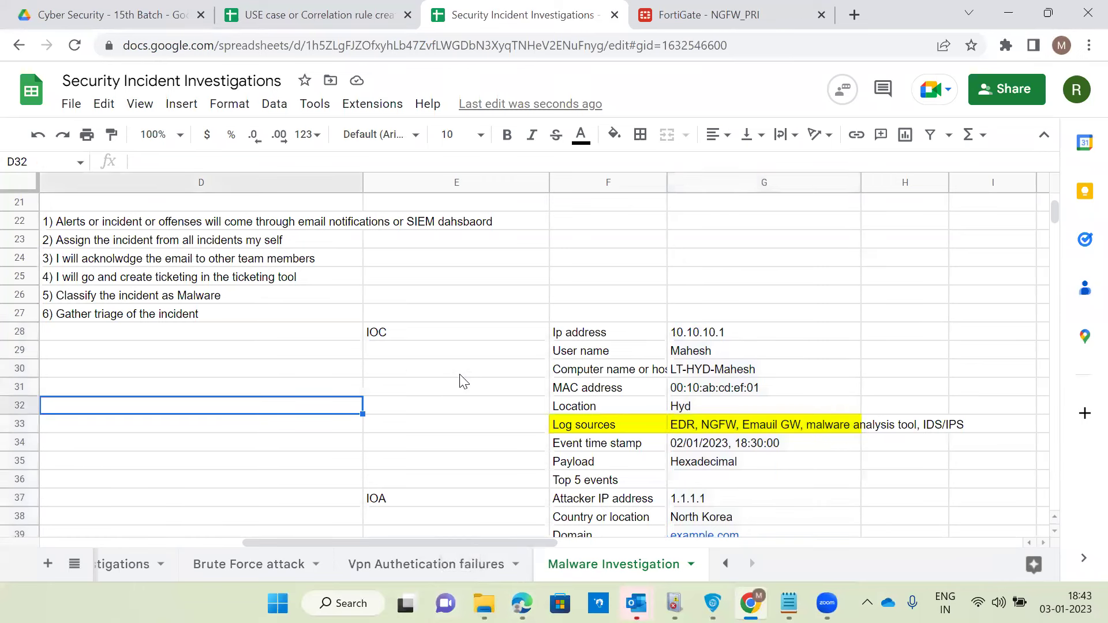
key(Down)
key(Down)
key(Down)
key(Down)
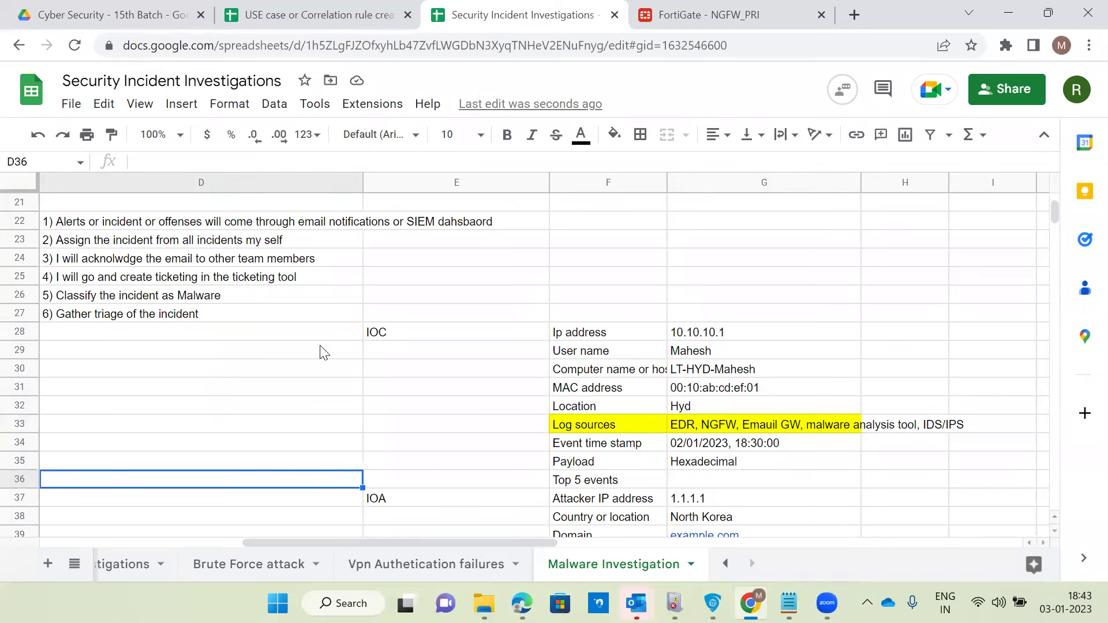
key(Down)
key(Down)
key(Down)
key(Down)
key(Down)
key(Down)
key(Down)
key(Down)
key(Down)
key(Down)
key(Down)
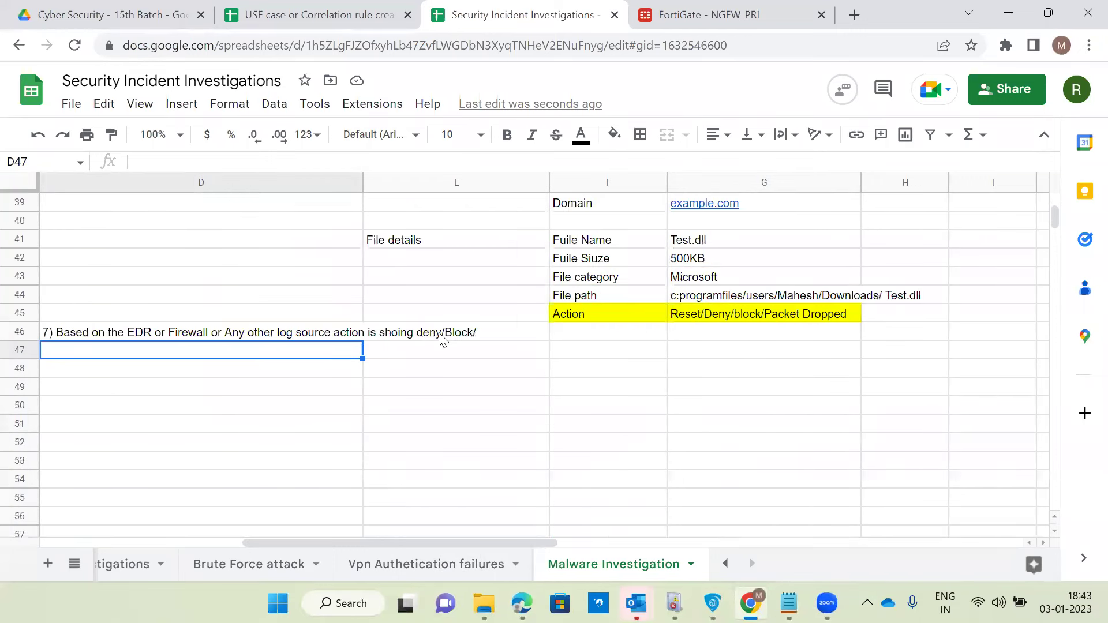
key(Up)
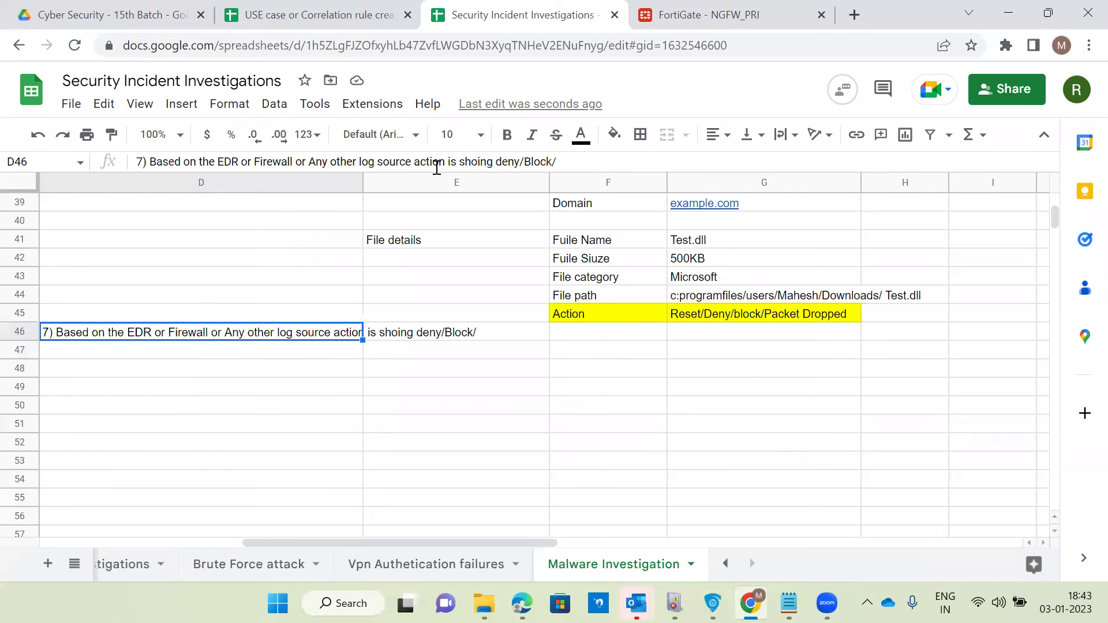
click(479, 160)
text(wing deny/Block/ )
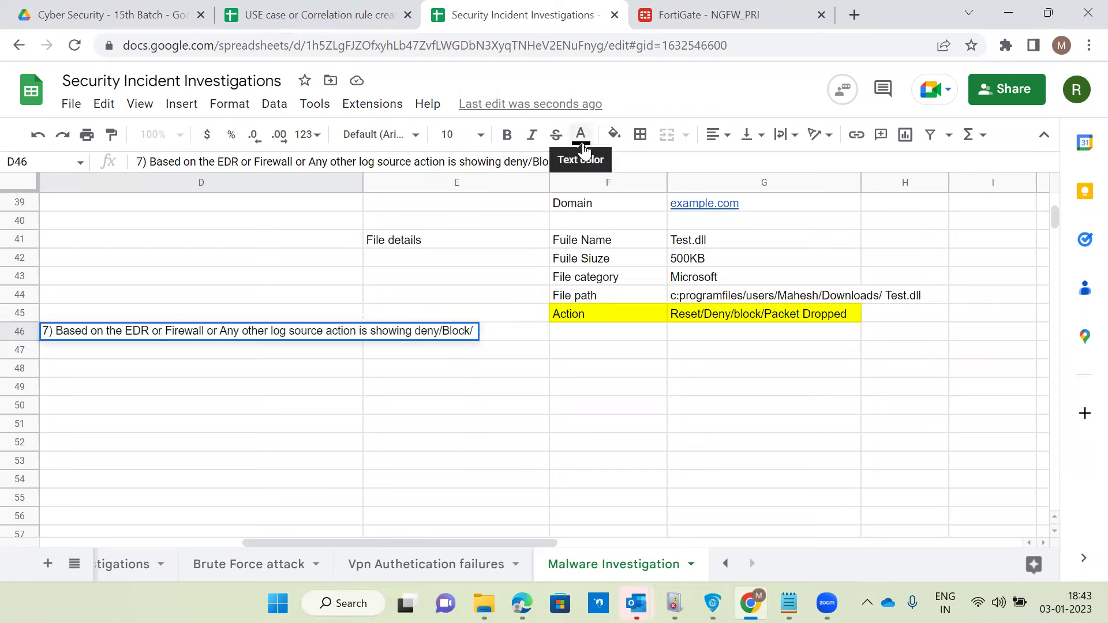
- Complete the step 7 text in cell D46 with "Reset / Packt dropped, i will conclude incident as a false Positive"
text(Reset / Pa)
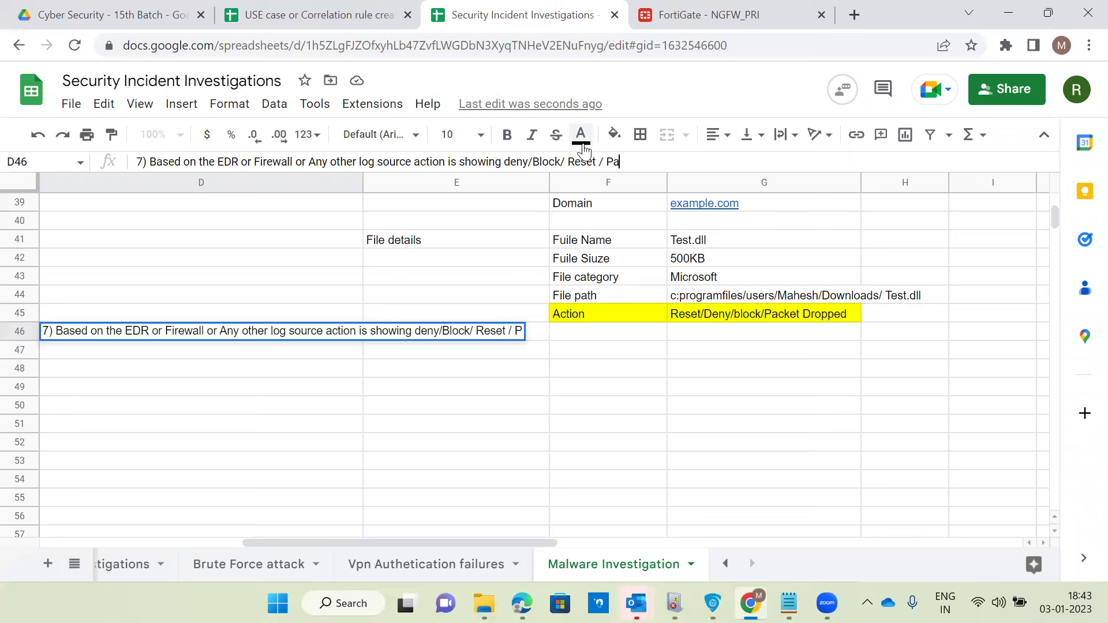
text(ckt dropped,)
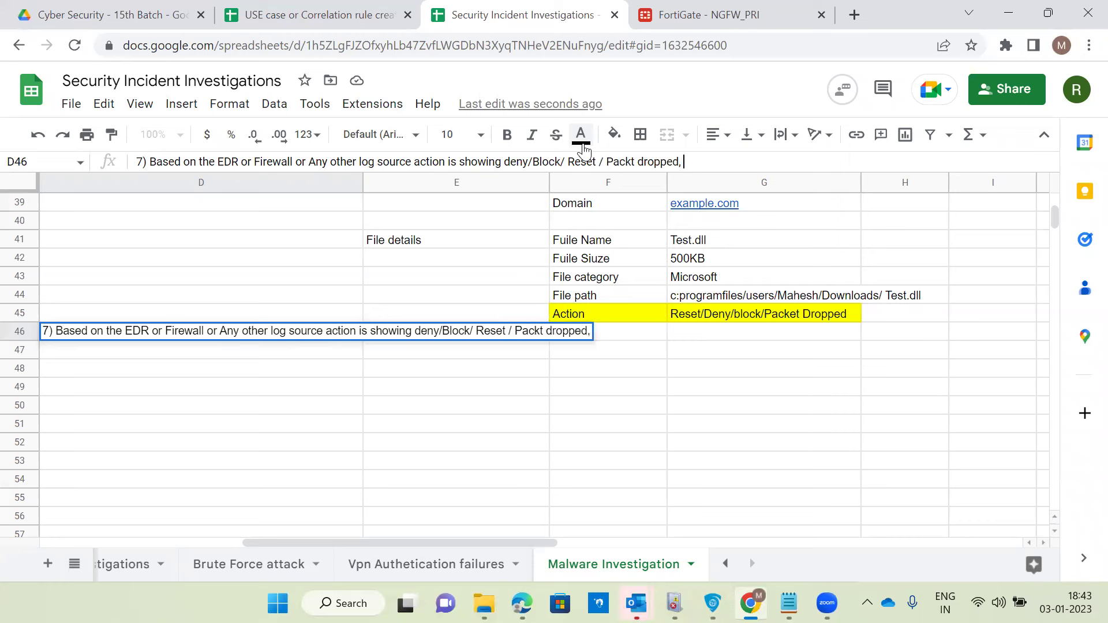
text( i will conc)
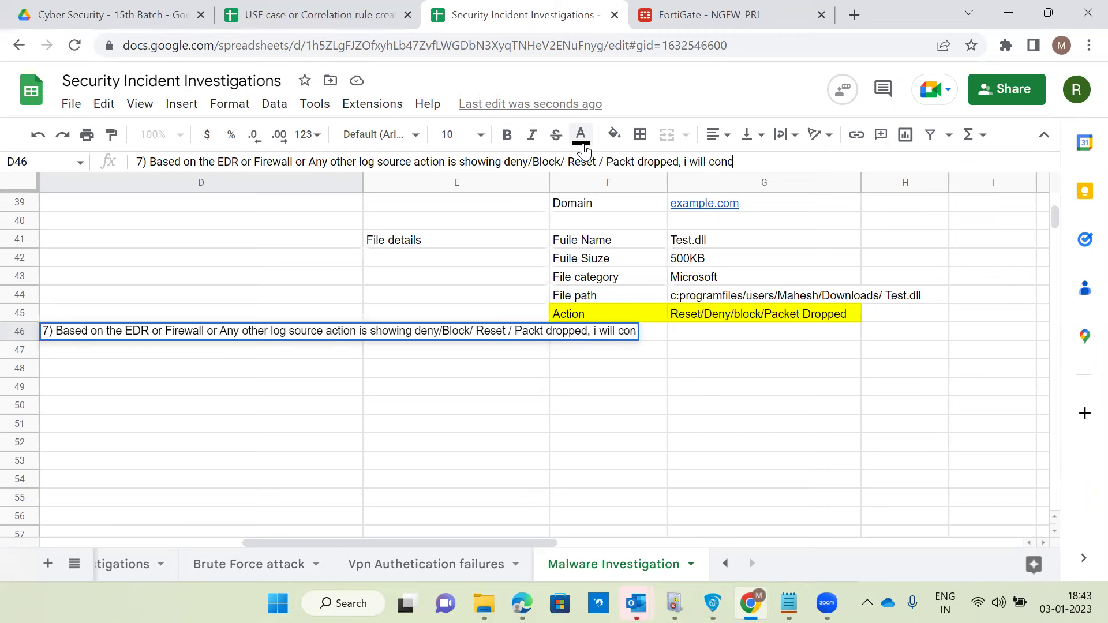
text(lude inc)
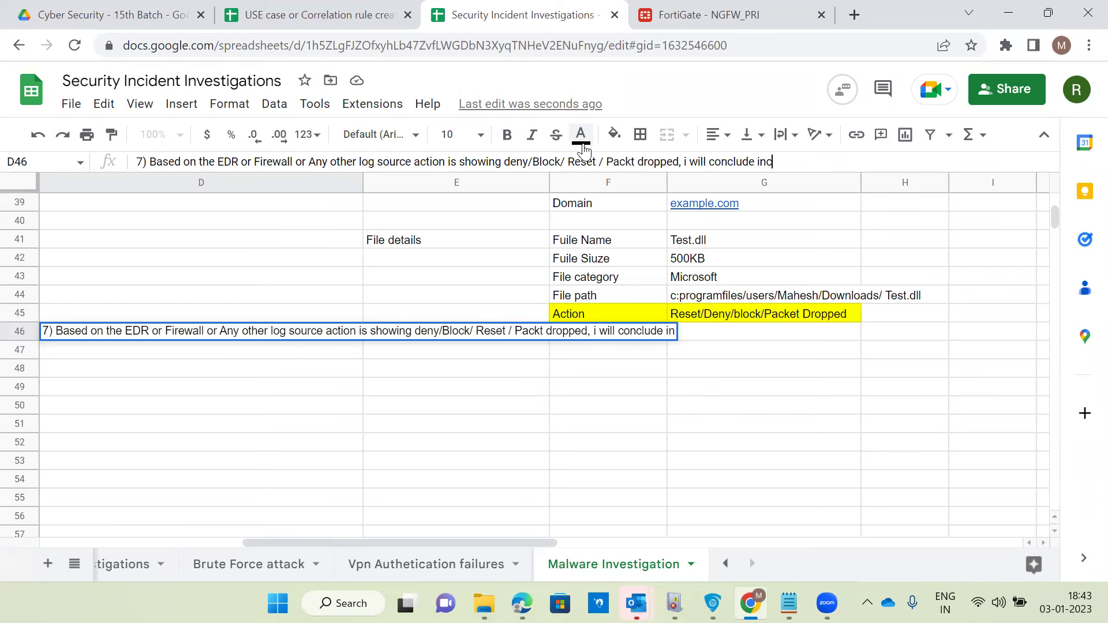
text(ident as a false Positive)
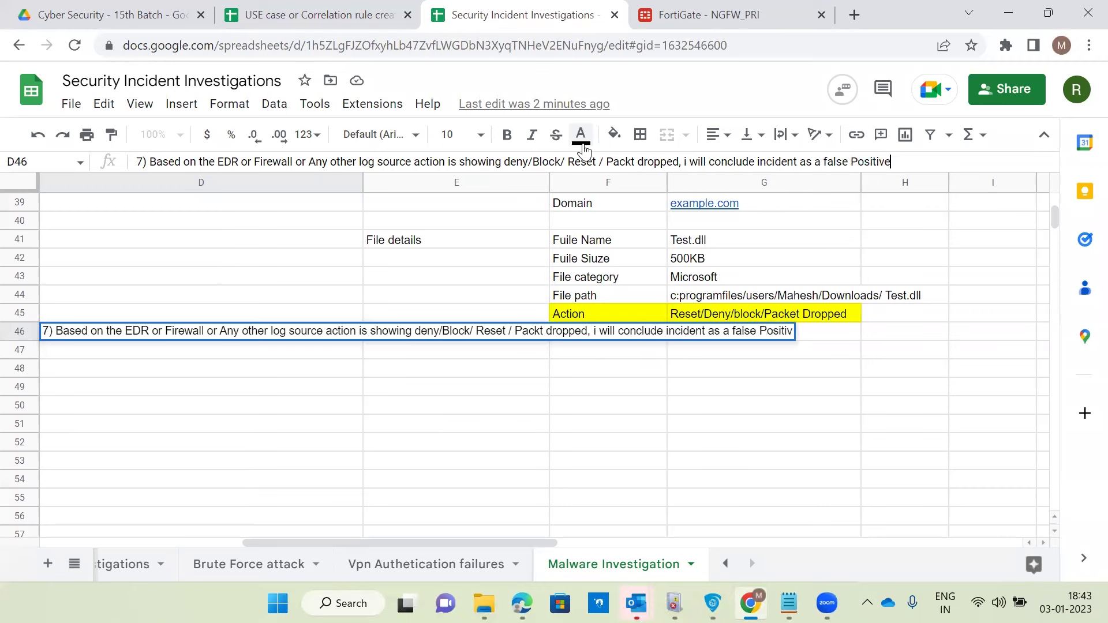
key(Return)
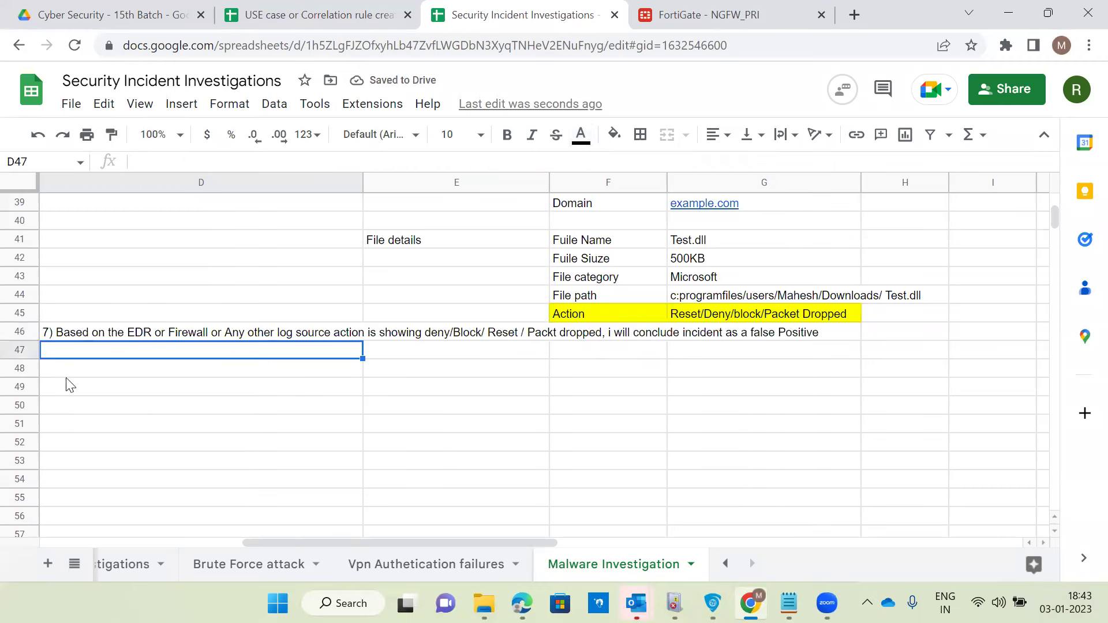
- Enter "8) I will attach the evidence of EDR or Filrewall blocked screen shot" in cell D47
text(8))
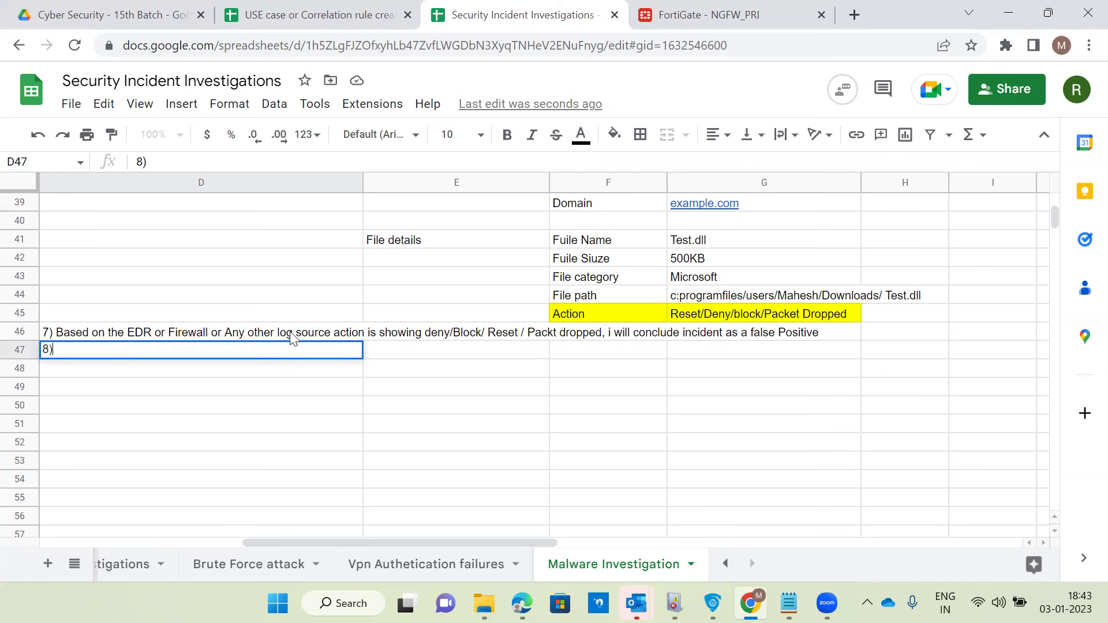
key(Up)
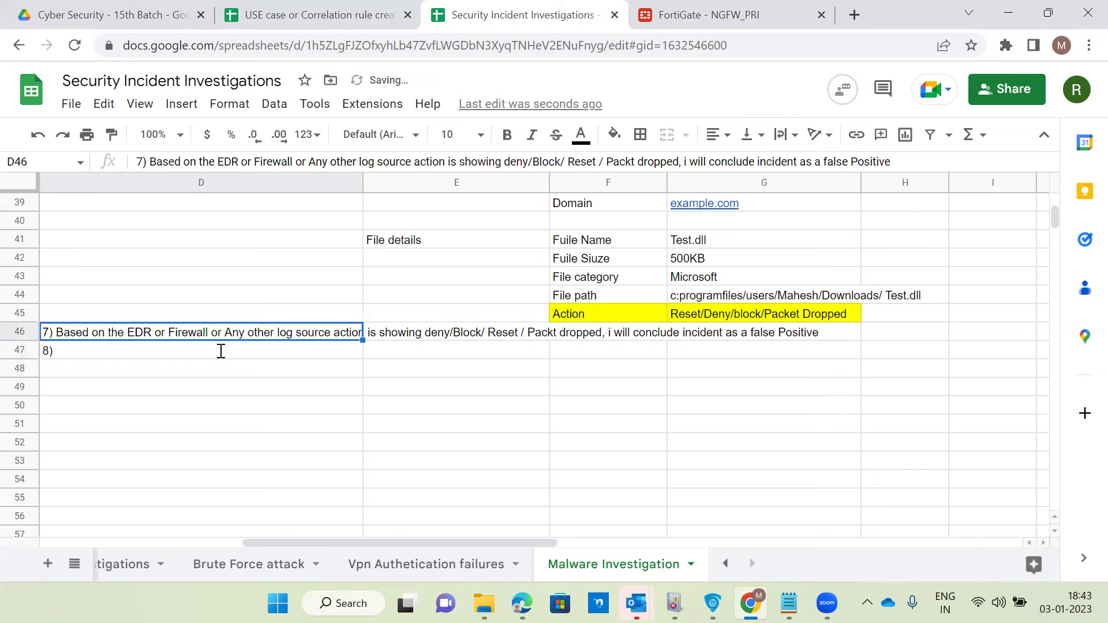
double_click(221, 351)
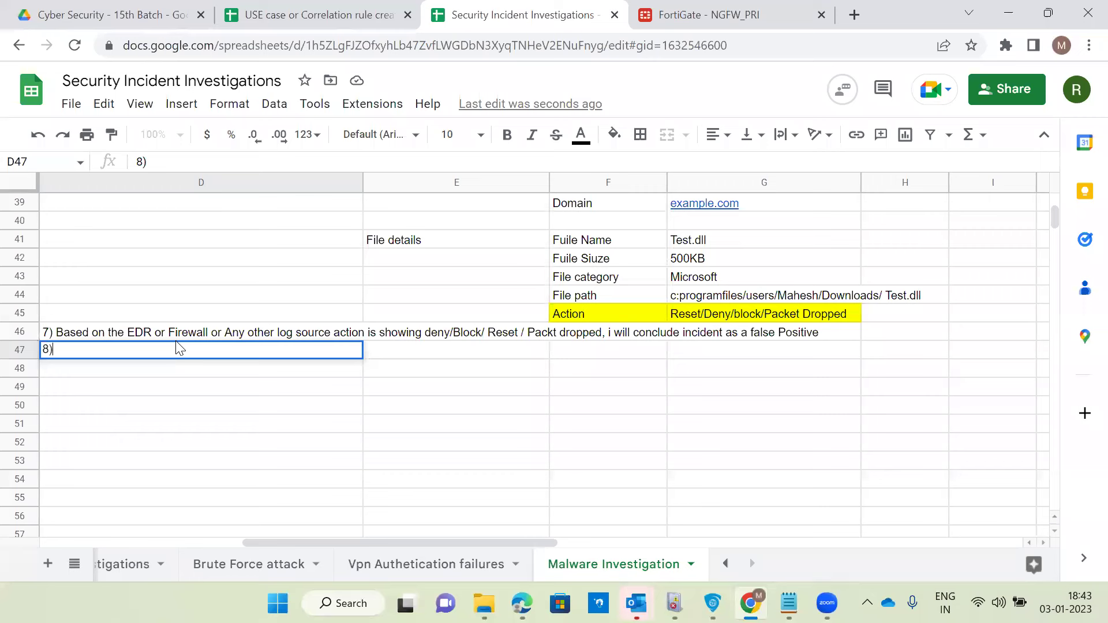
text(I will attach the evi)
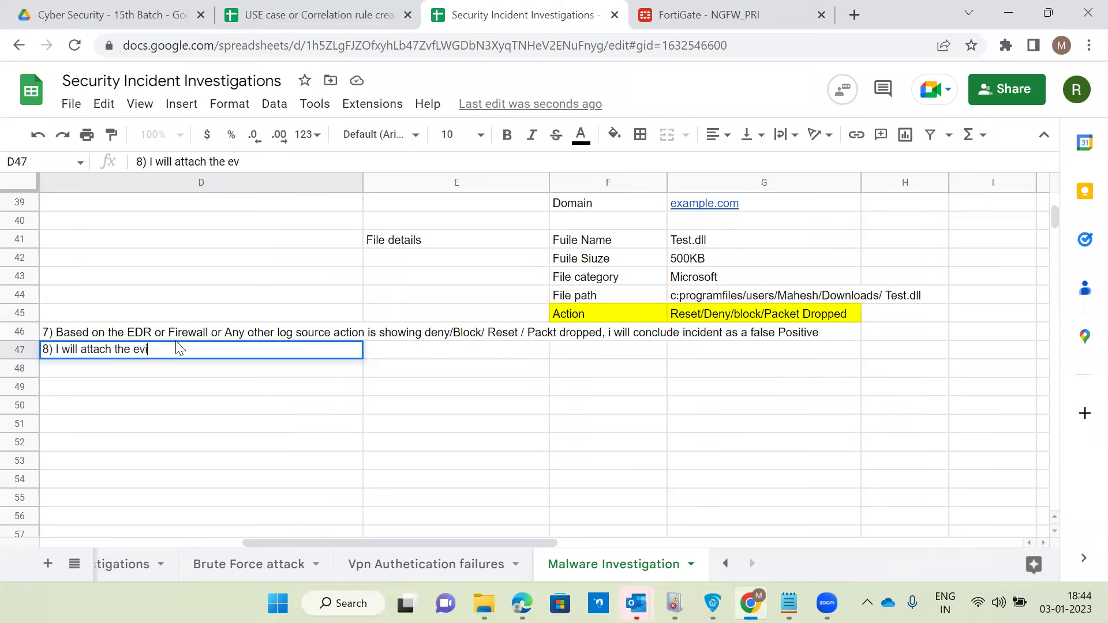
text(dence of EDR )
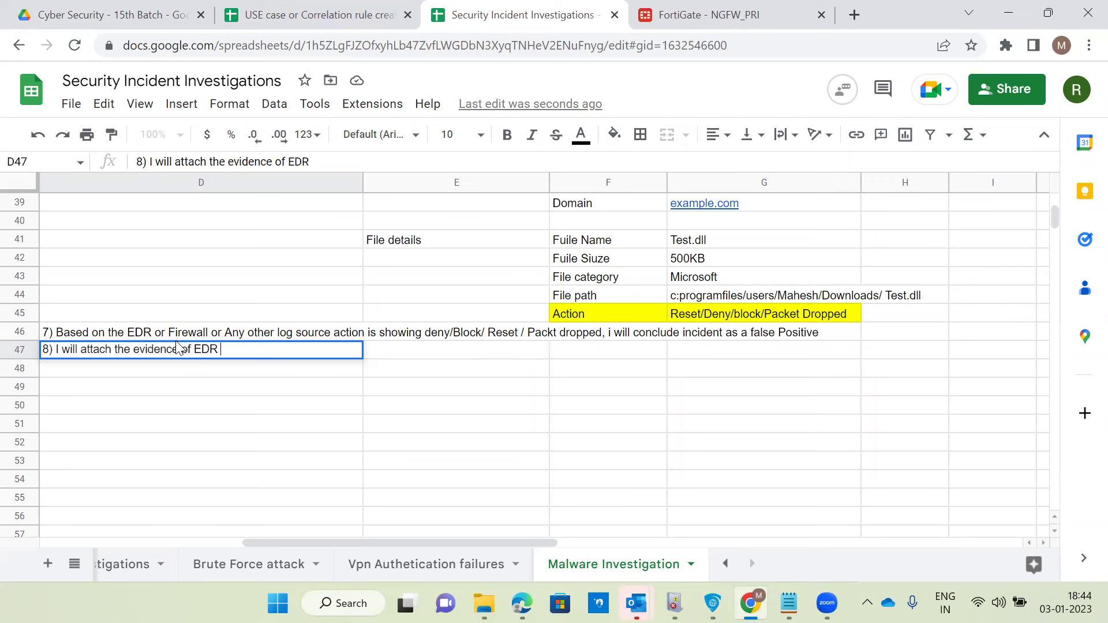
text(or Filrewall bl)
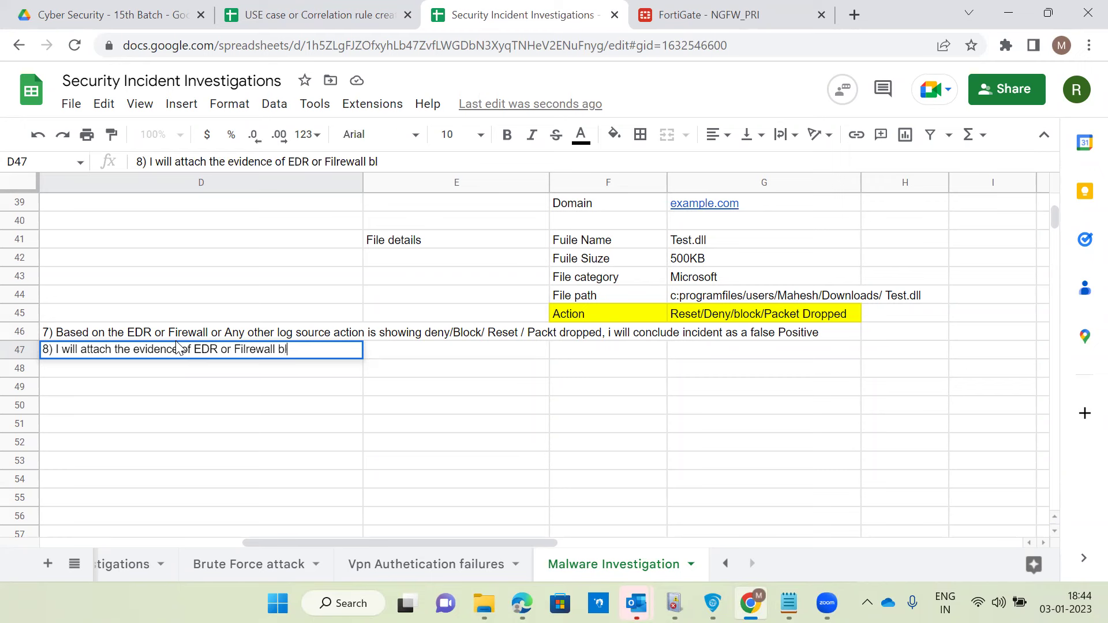
text(ocked screen)
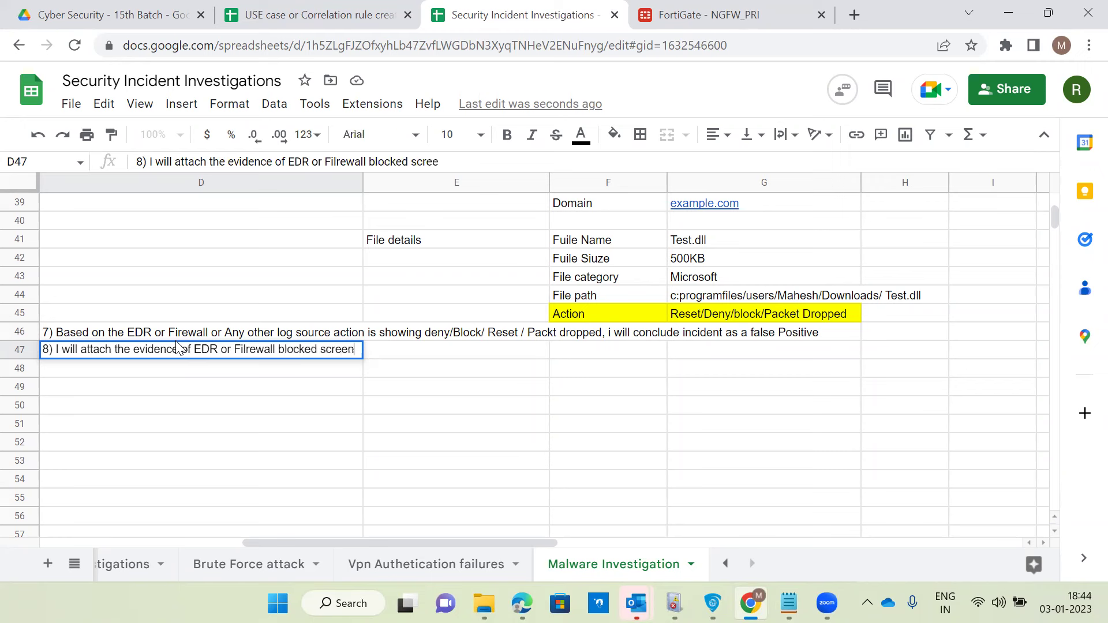
text( shot)
key(Return)
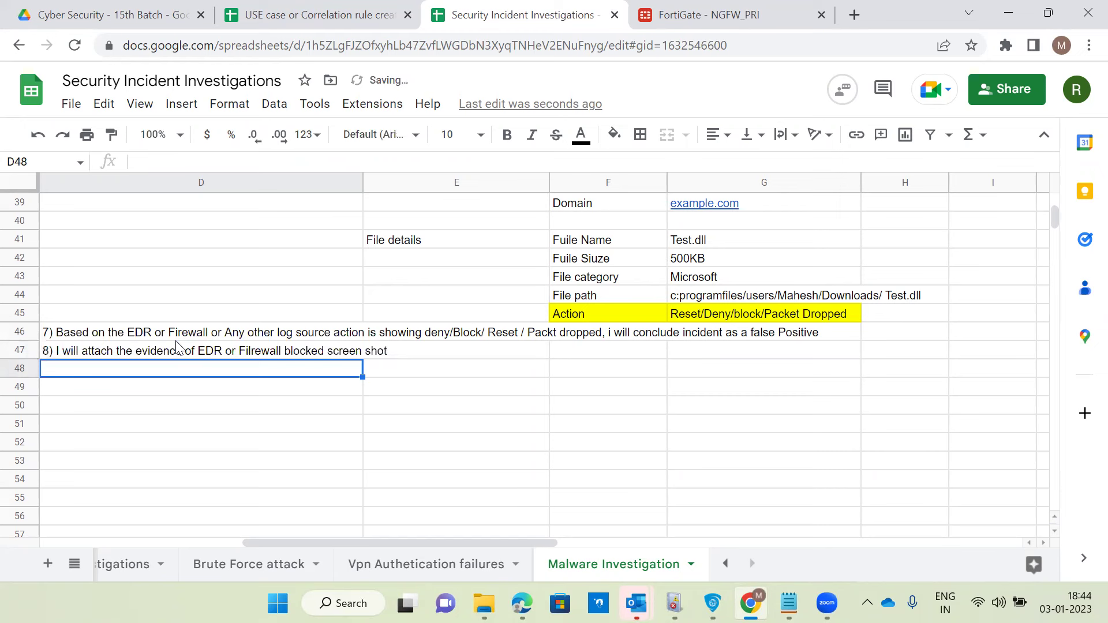
- Enter "9) I can make a summary of the report" in cell D48
text(9) I)
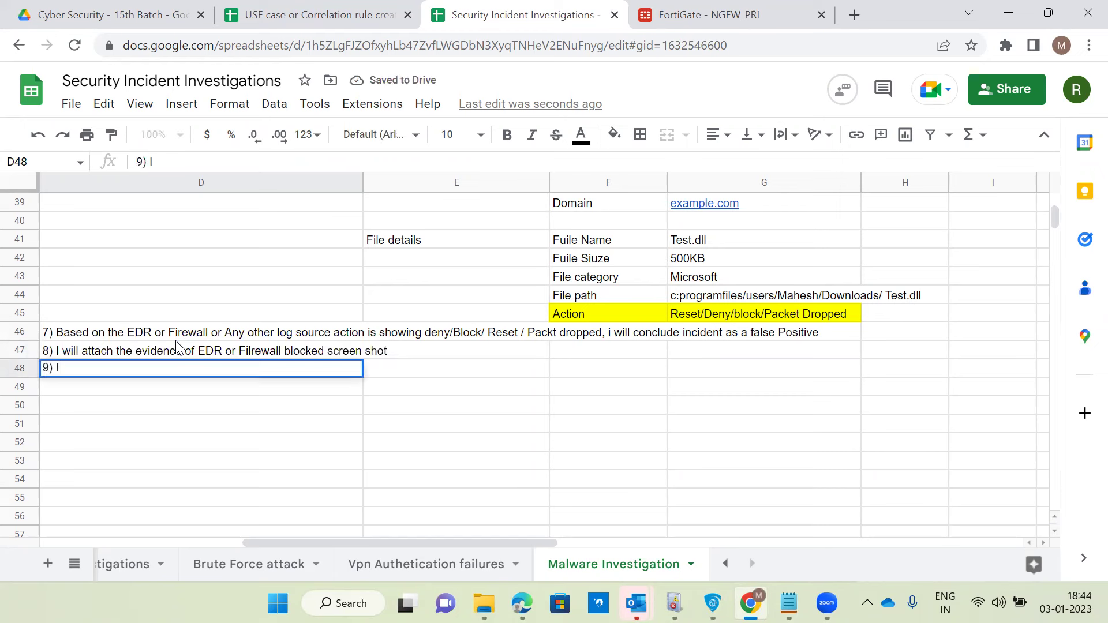
text( can make )
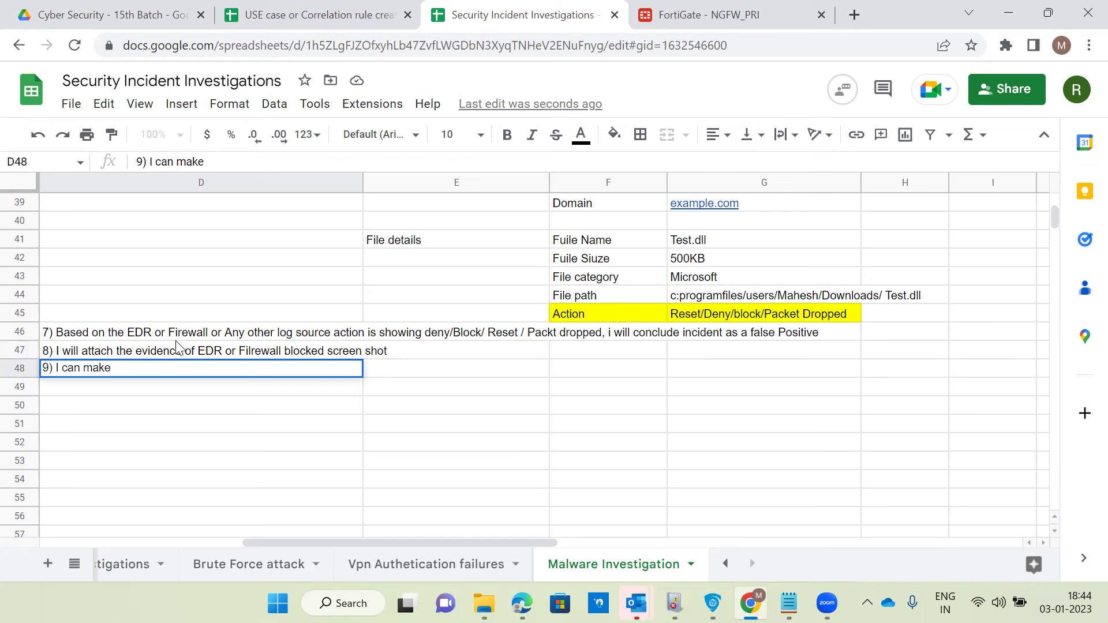
text(a summary of the report)
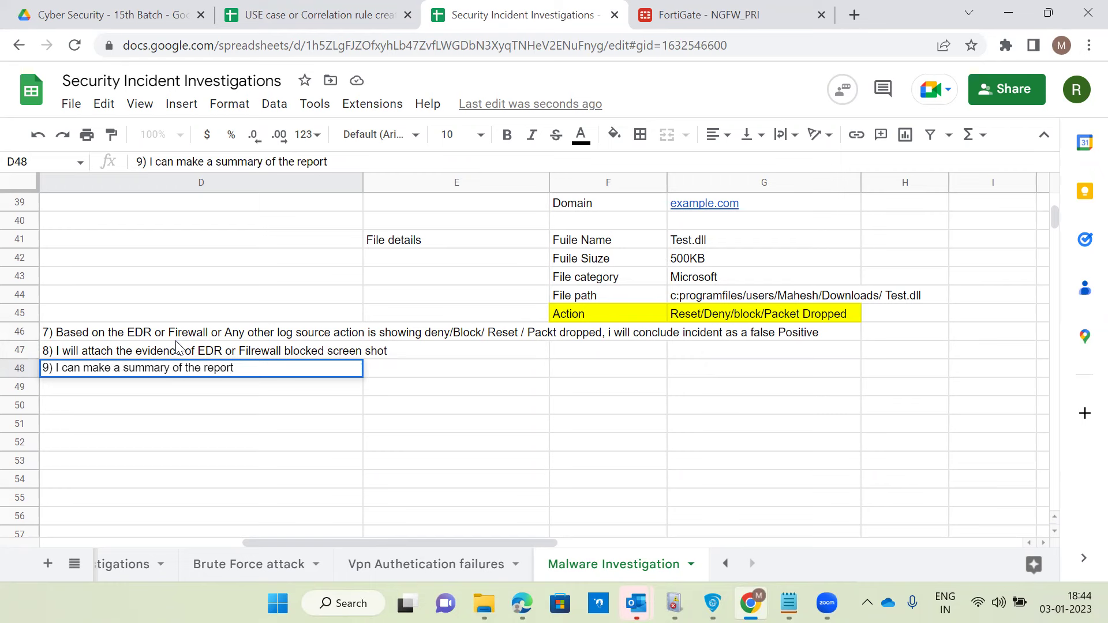
key(Return)
- Enter "10) I will update comments/Notes" in cell D49 and "11) I will close the incident" in cell D50
text(10) I will update comments/Notes)
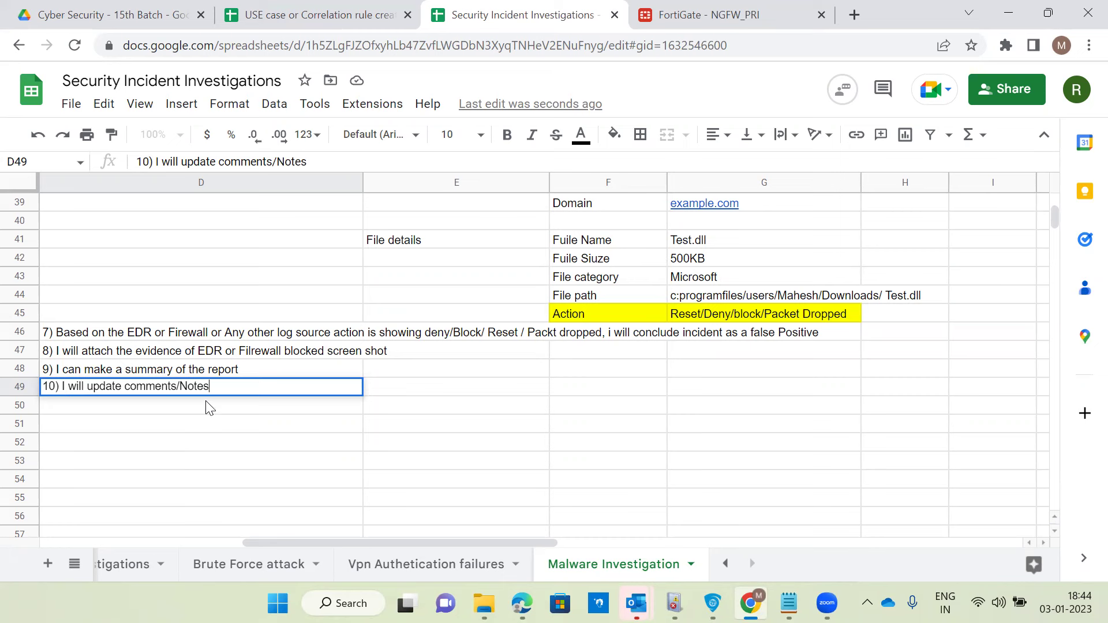
key(Return)
text(11))
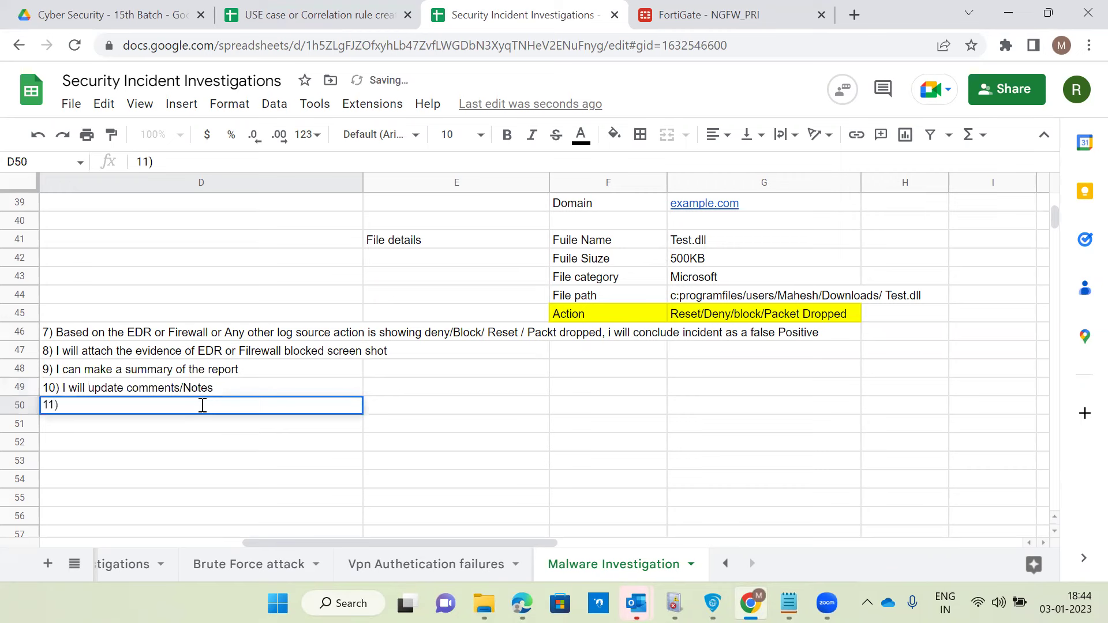
text( I will close the incident)
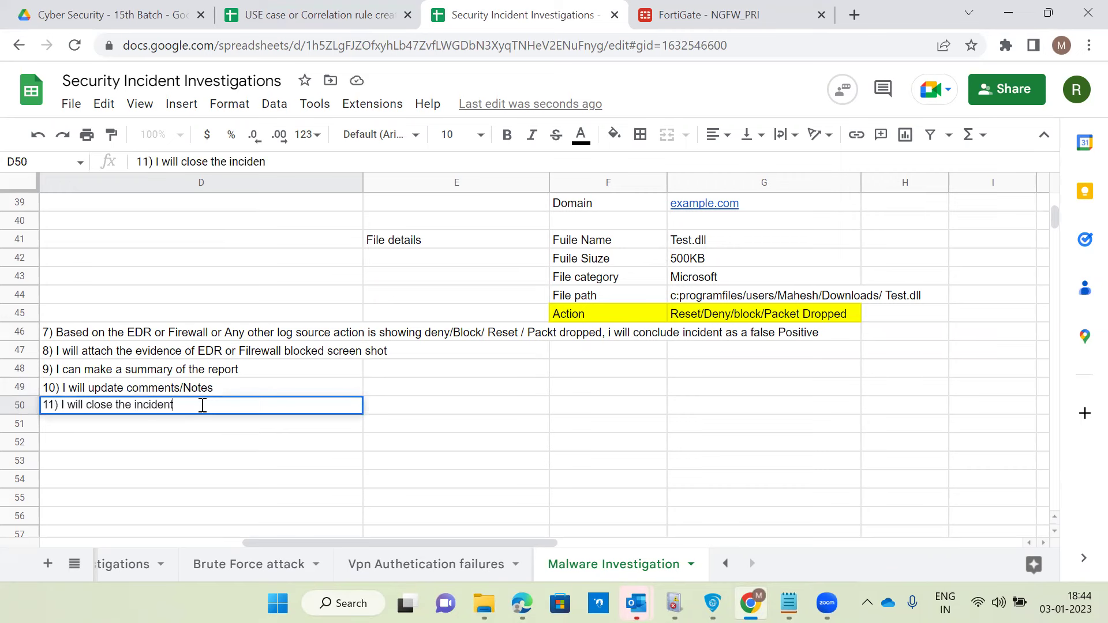
key(Return)
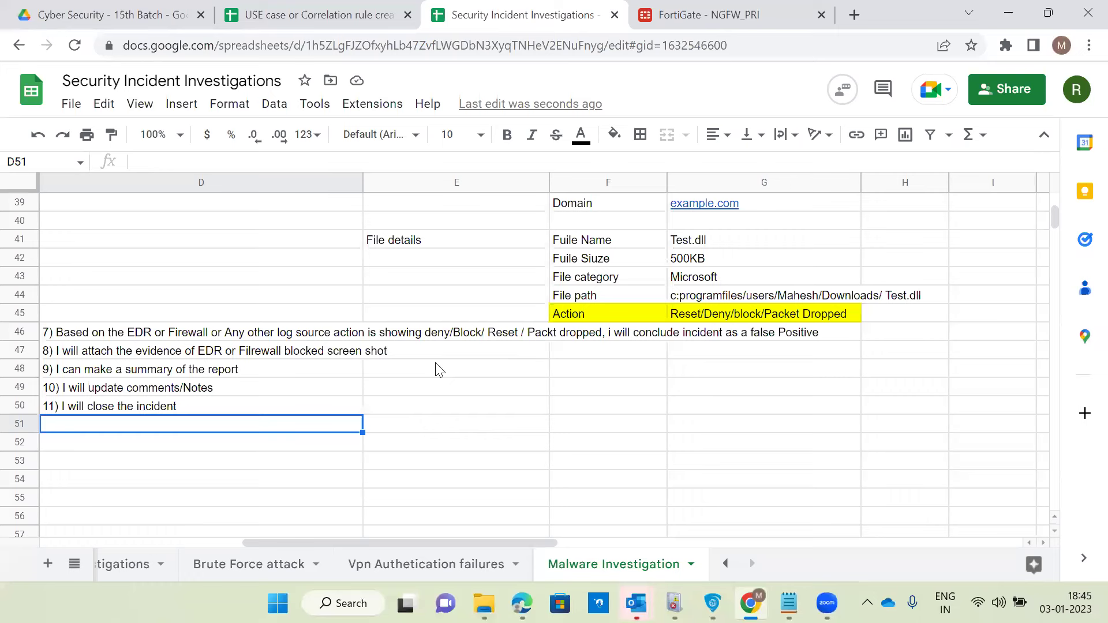
- Review steps 7 to 11 in D46:D50 alongside the Action value in G45, and look back over the earlier false-positive investigation steps
key(ctrl+z)
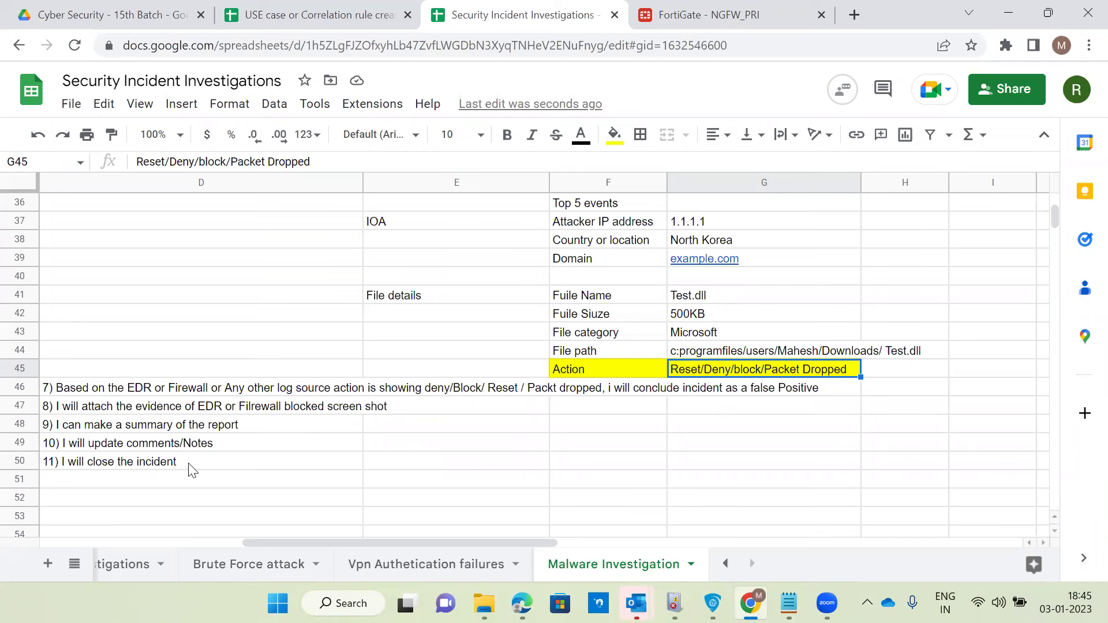
key(ctrl+z)
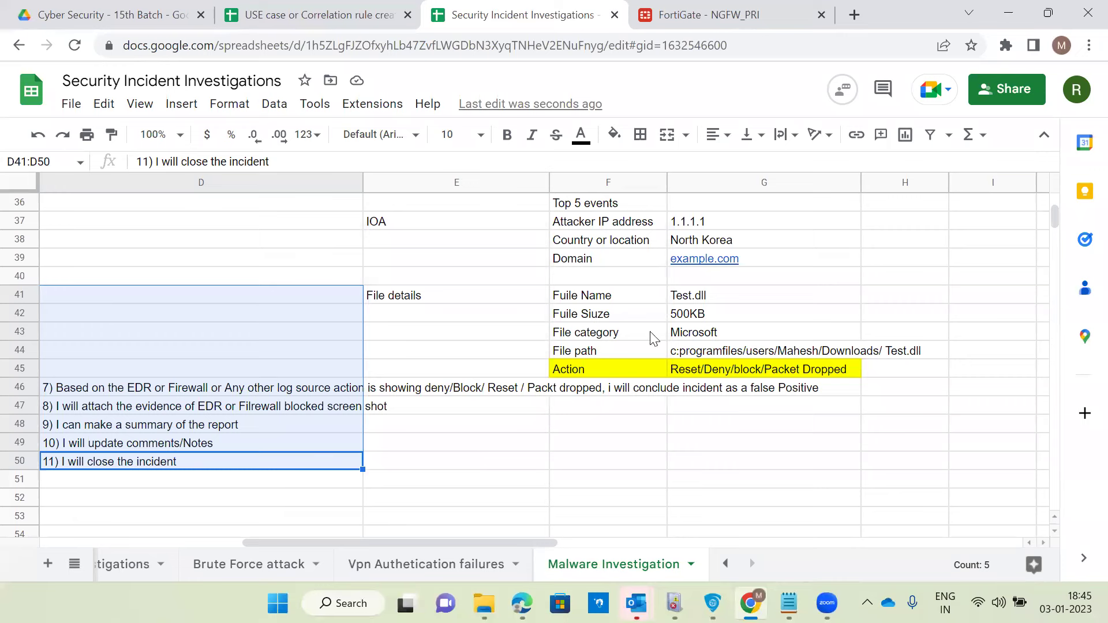
key(ctrl+z)
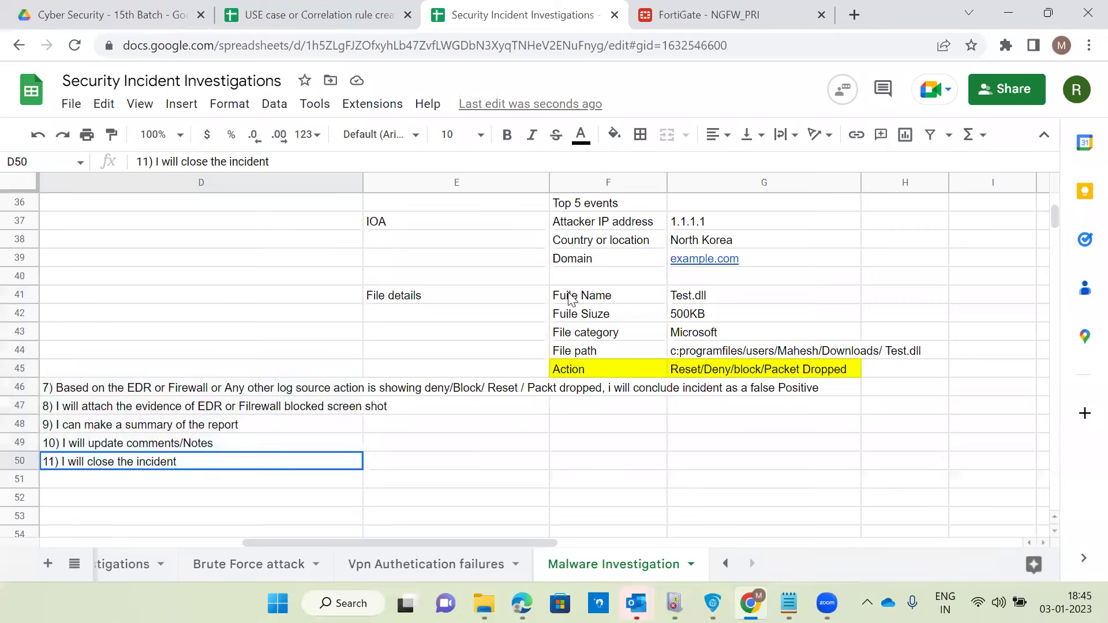
key(ctrl+z)
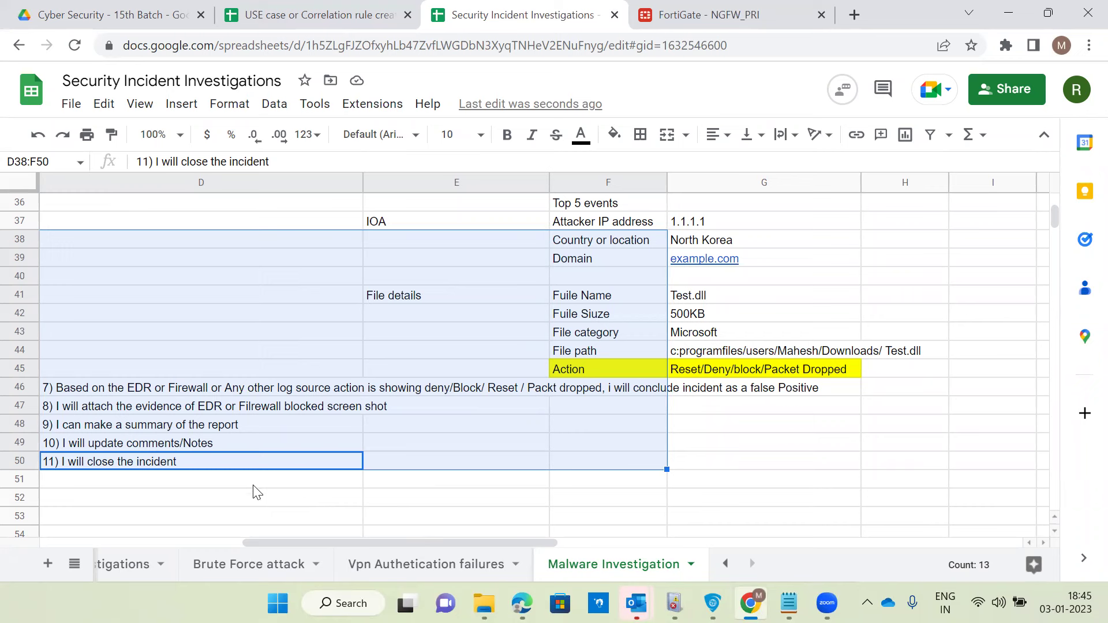
drag(234, 462, 174, 357)
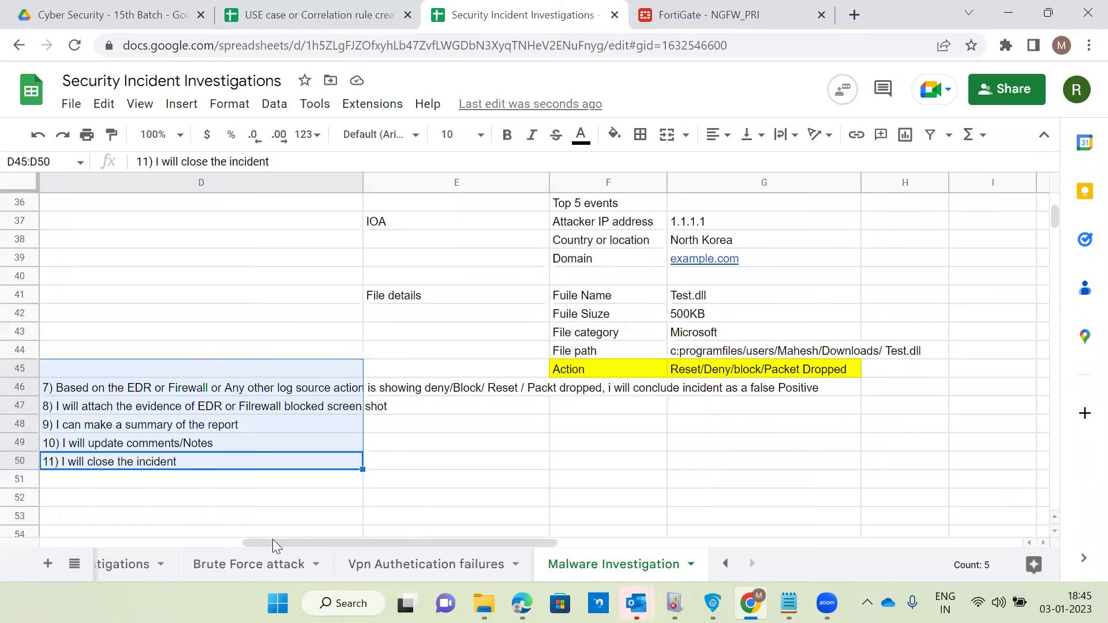
scroll(343, 442, left, 3)
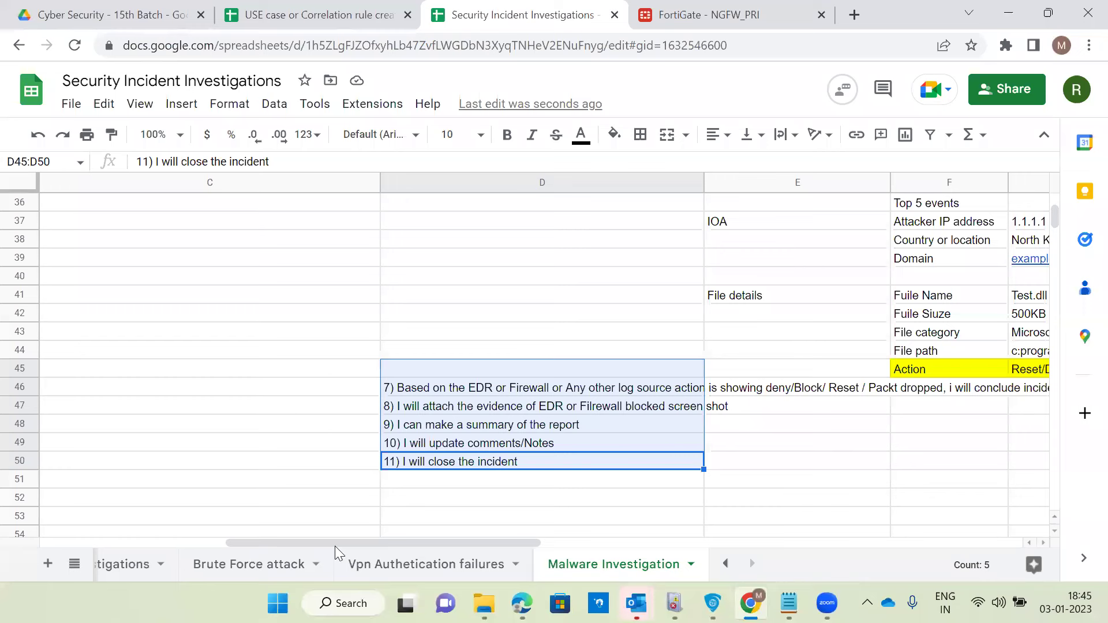
scroll(148, 376, up, 4)
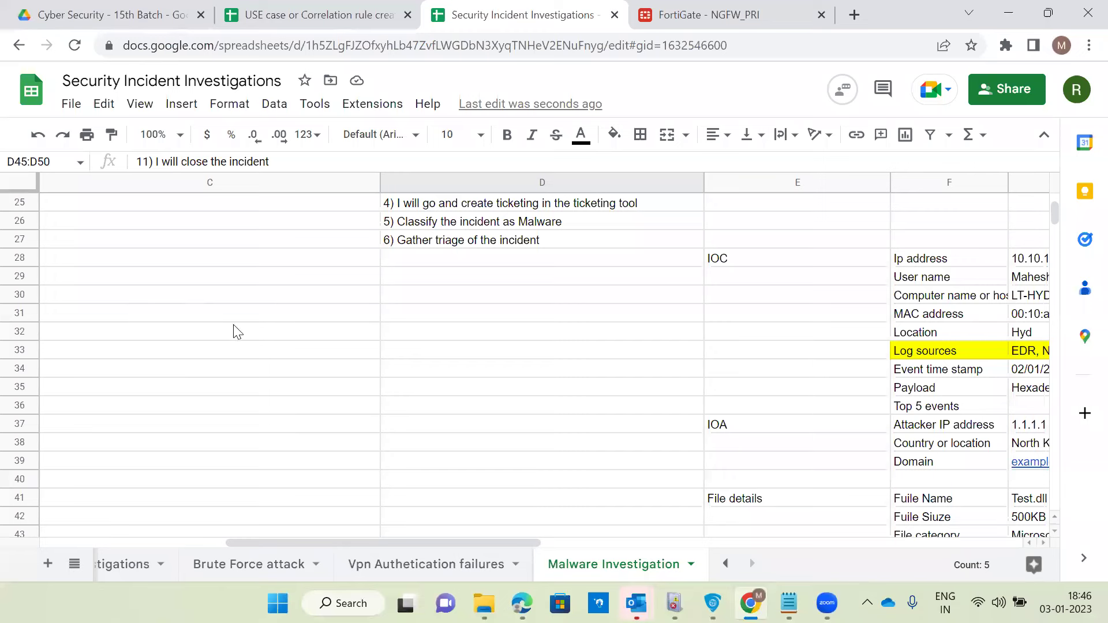
scroll(235, 332, up, 5)
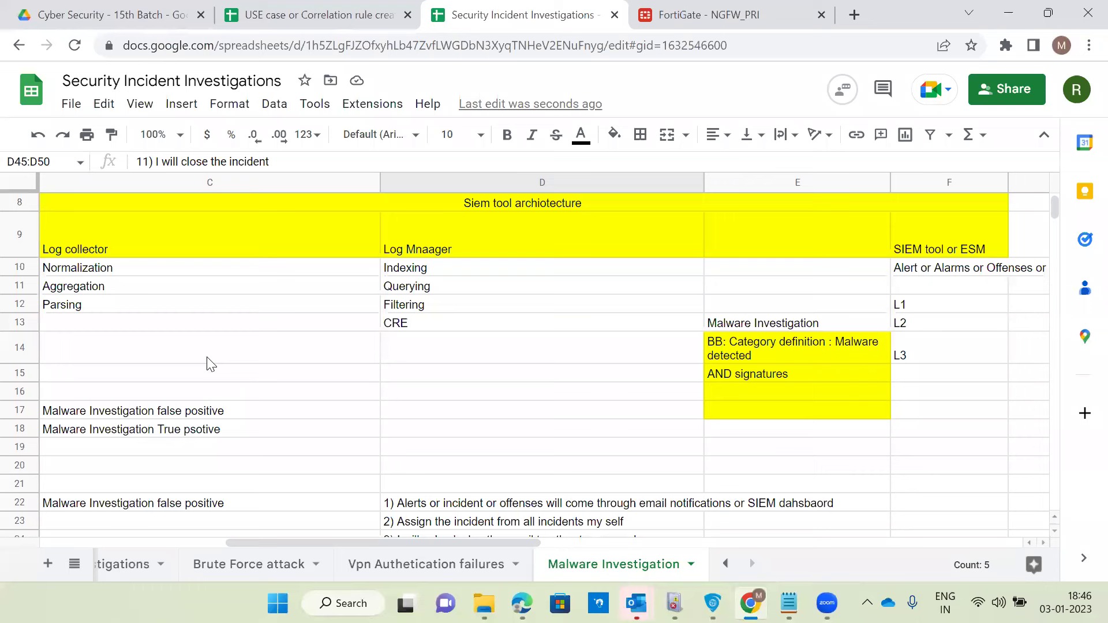
- Enter "Option 2 : Malware Investigation True psotive" in cell C52 and fill the cell yellow
scroll(210, 364, down, 2)
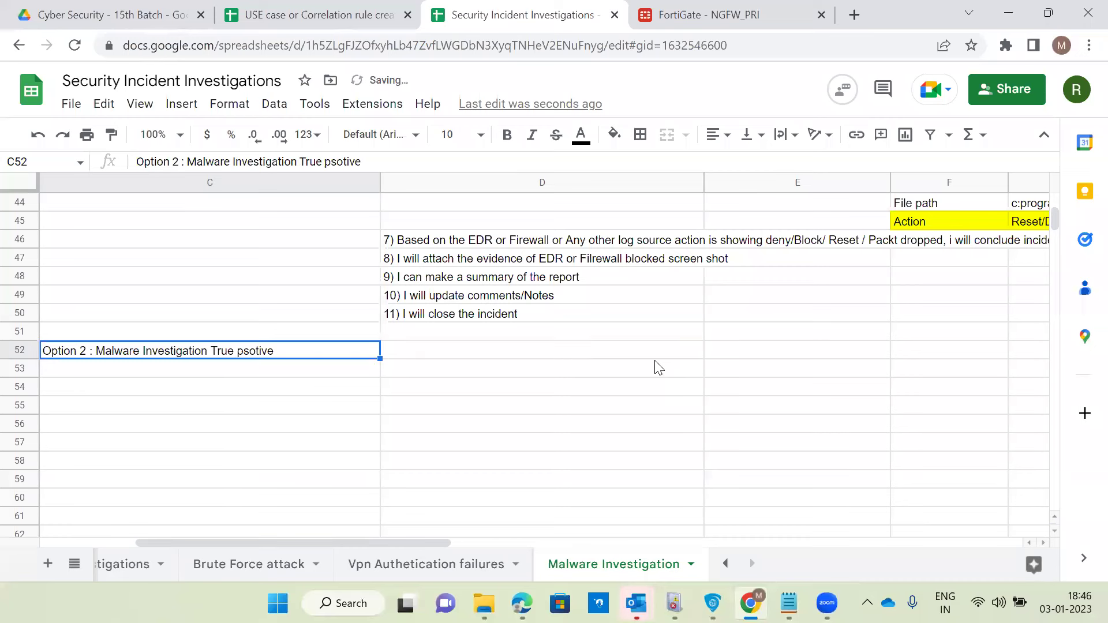
click(614, 134)
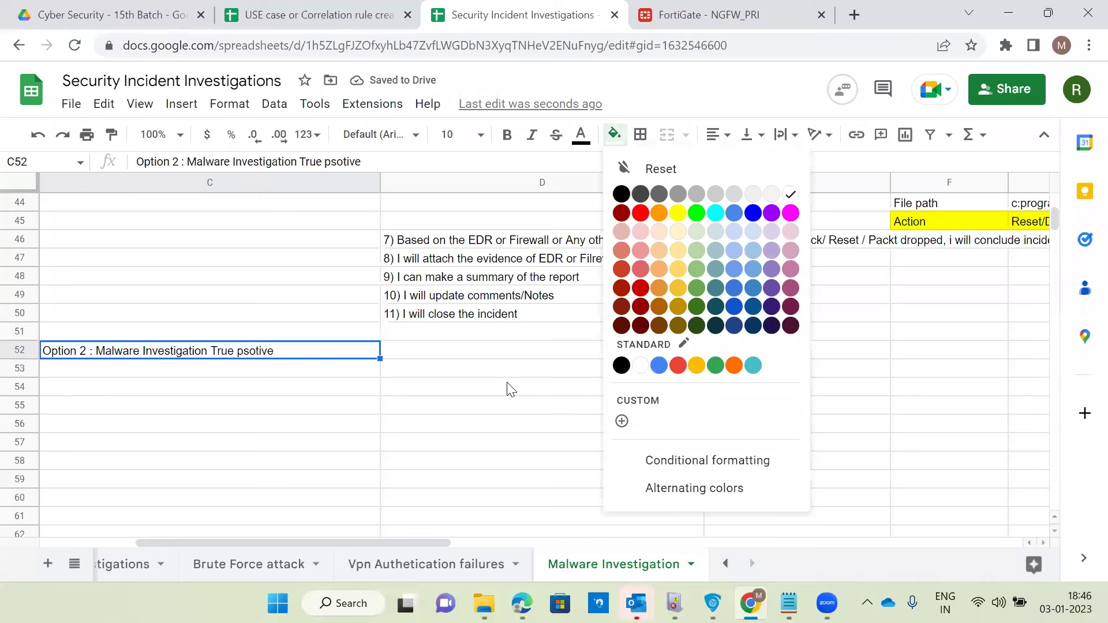
click(683, 214)
click(532, 405)
- Copy the false-positive steps 1 to 6 with their triage details from D22:G44 and paste them at D52
scroll(1032, 421, up, 4)
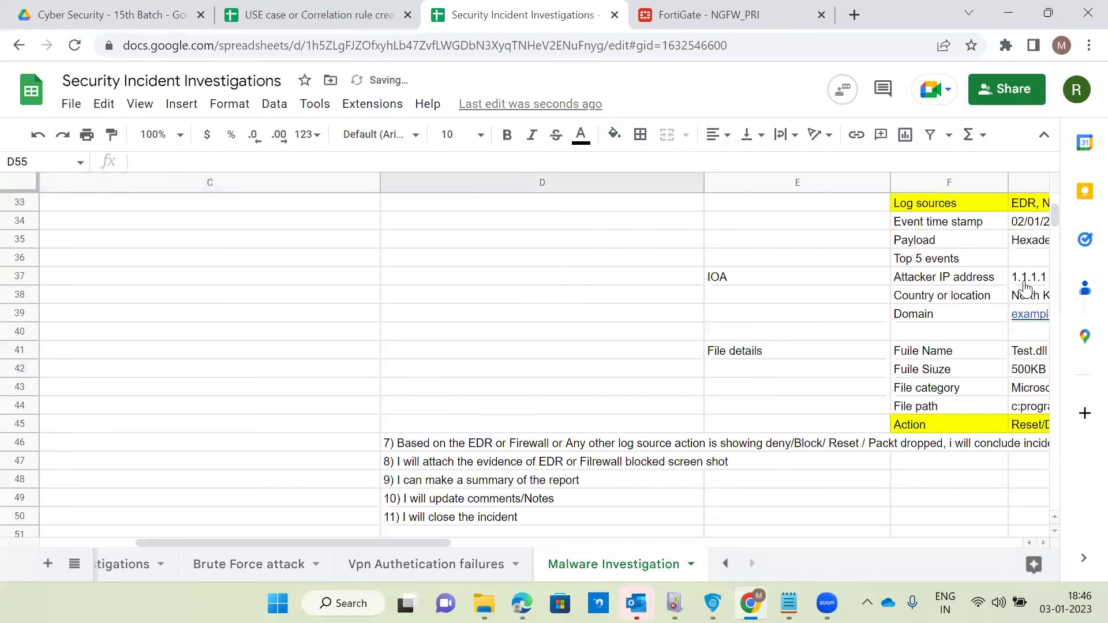
key(ctrl+z)
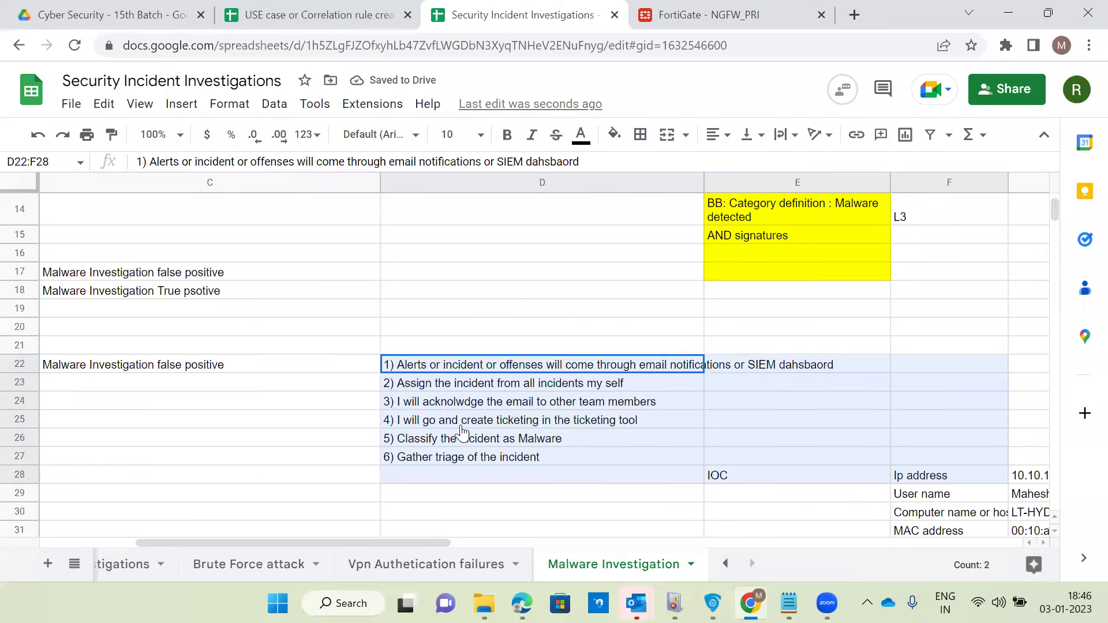
key(ctrl+z)
key(ctrl+z)
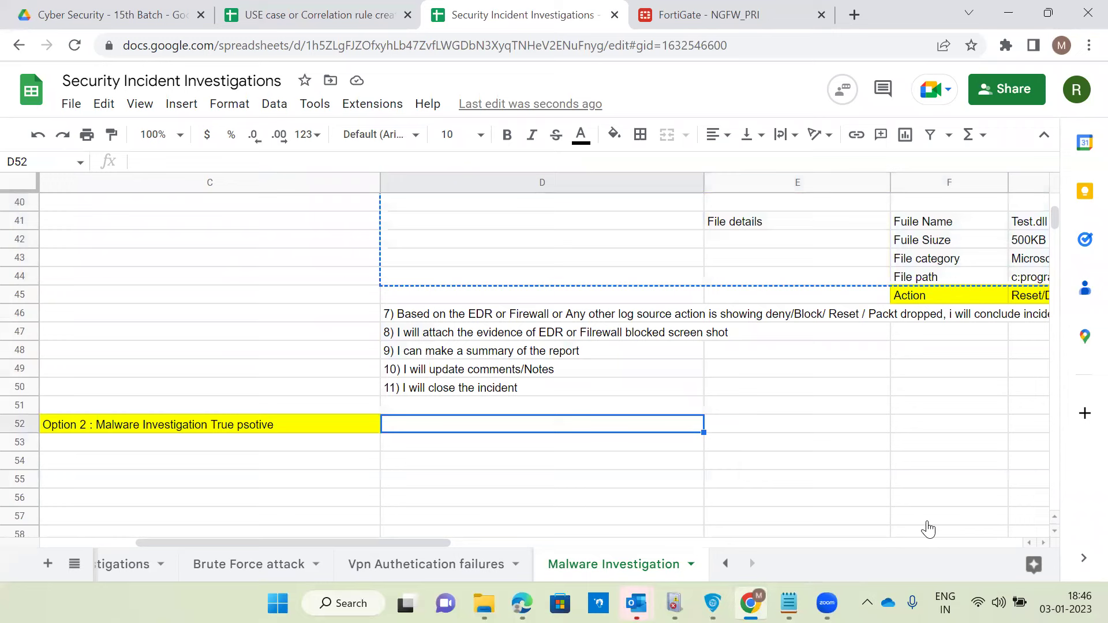
key(ctrl+v)
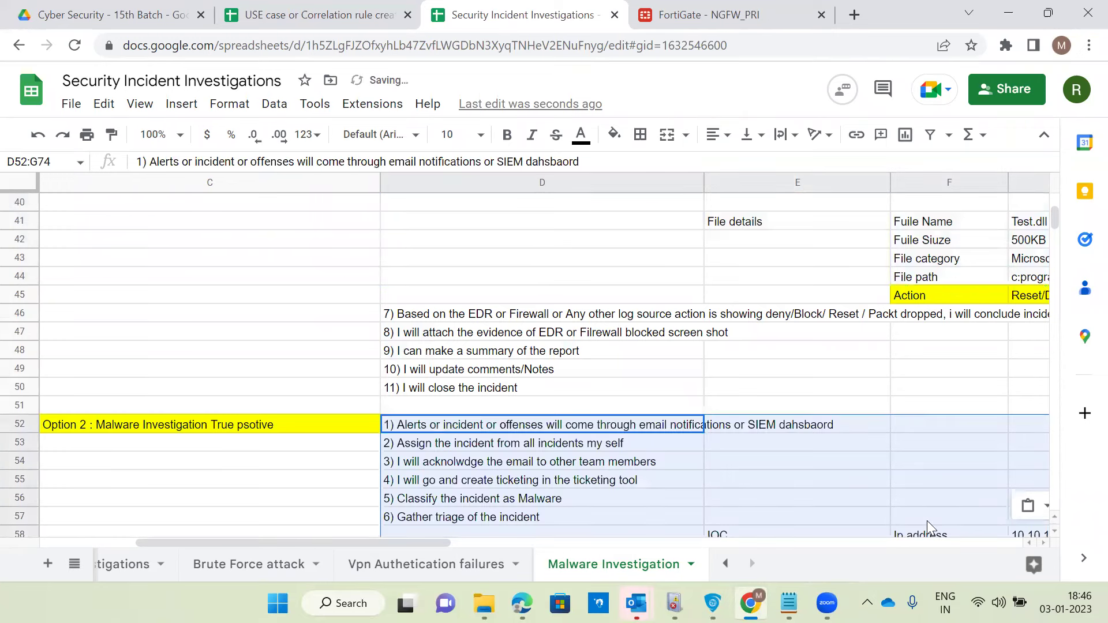
- Add an "Action" row below the copied File path, with "Action" in F75 and "Accpted/Allowed" in G75
scroll(927, 521, down, 6)
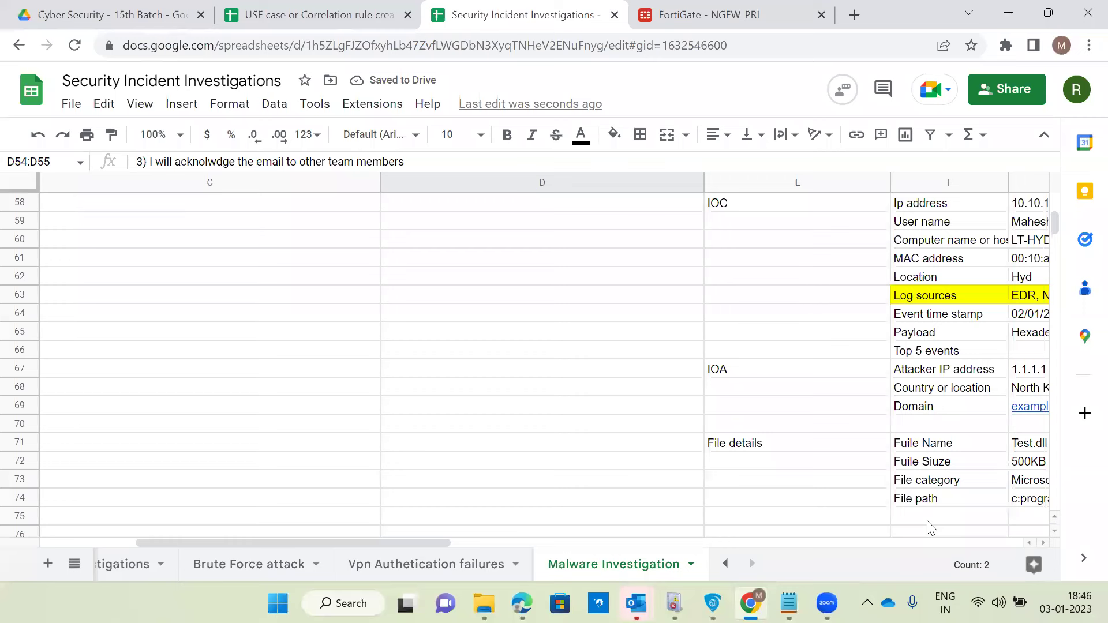
click(927, 522)
text(Action)
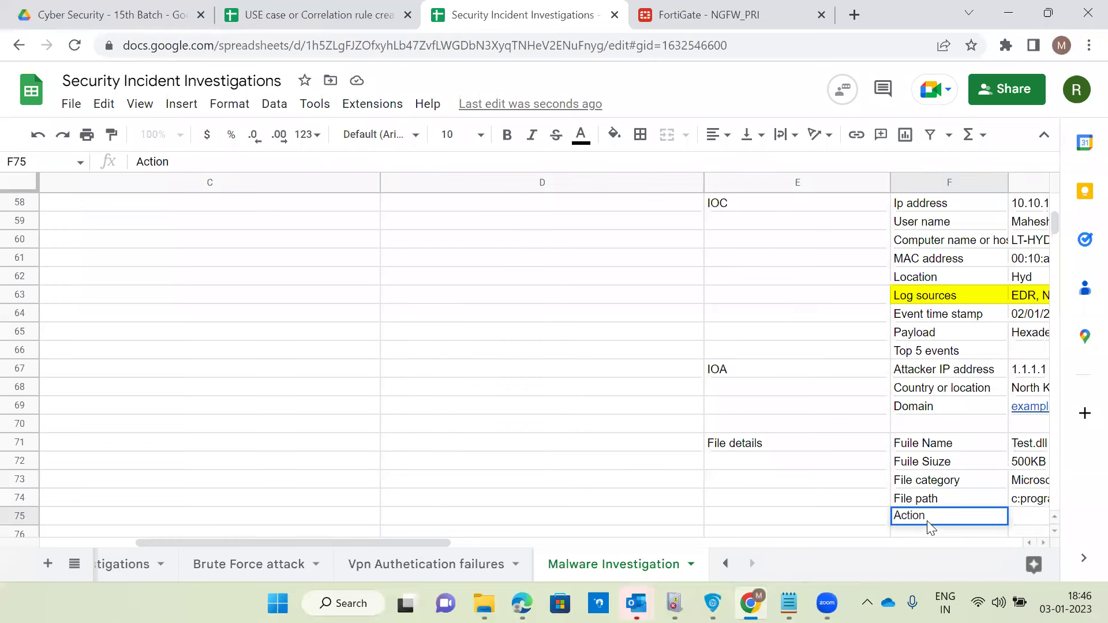
key(Tab)
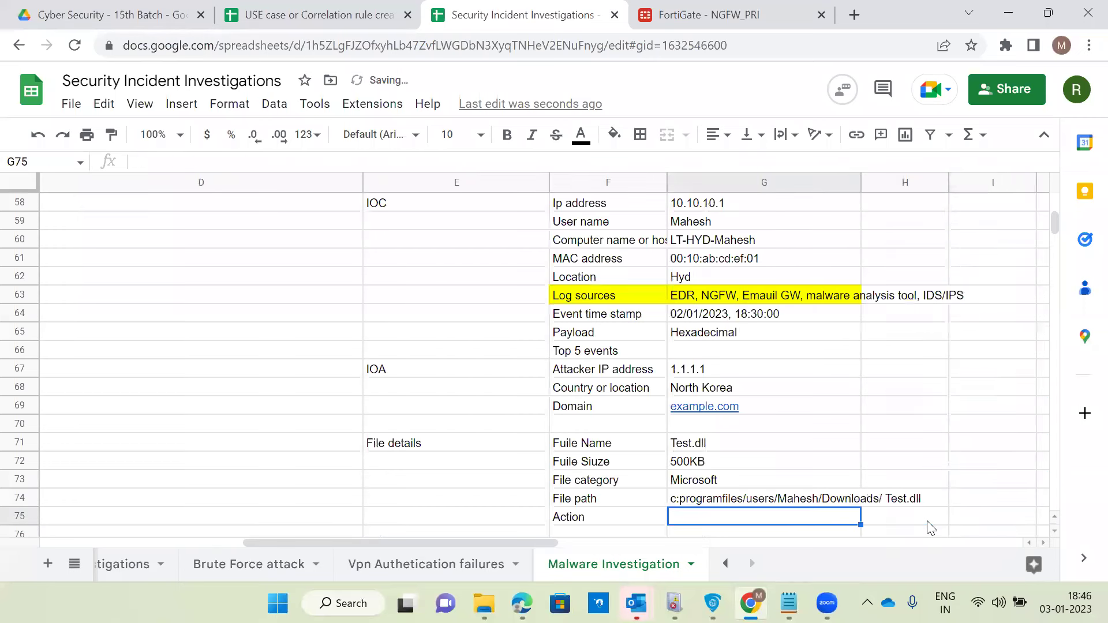
text(Accpted/Allowed)
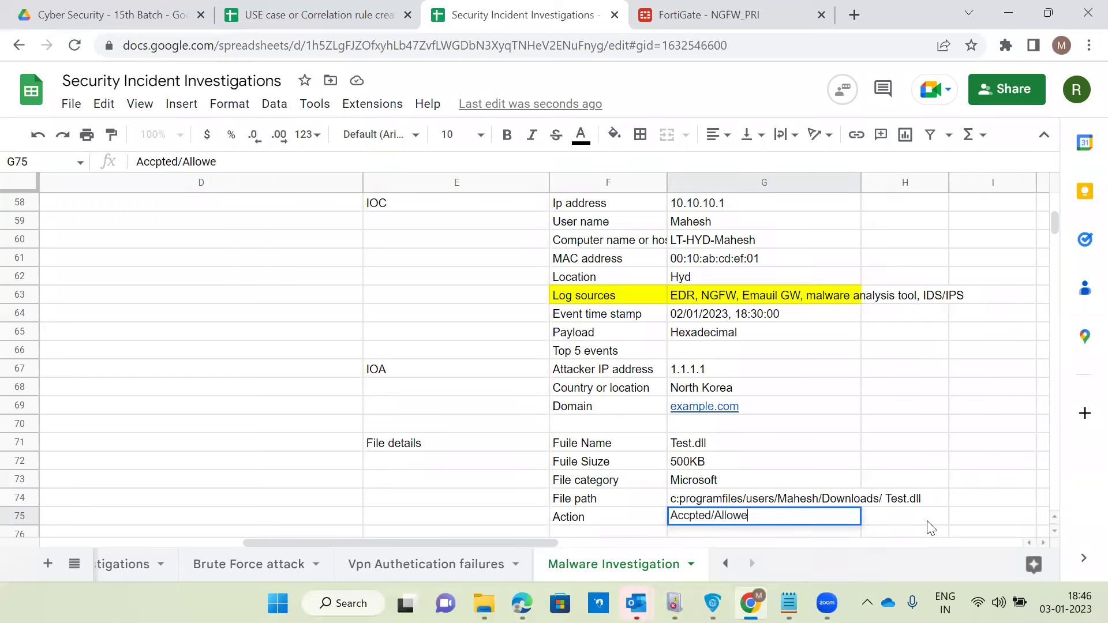